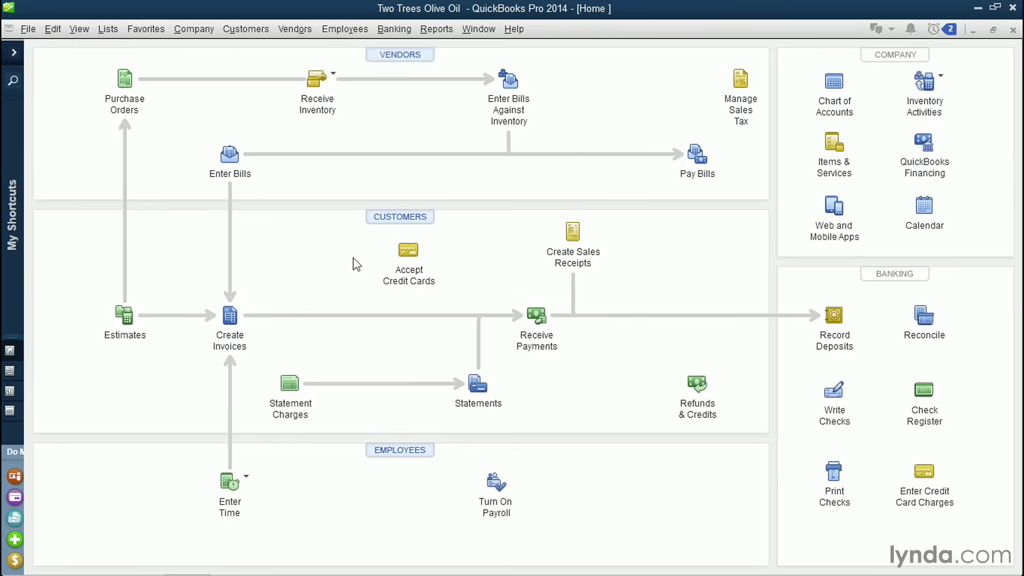
Create a Subtotal-type item named 'Subtotal' in the Item List, then close the list
click(842, 153)
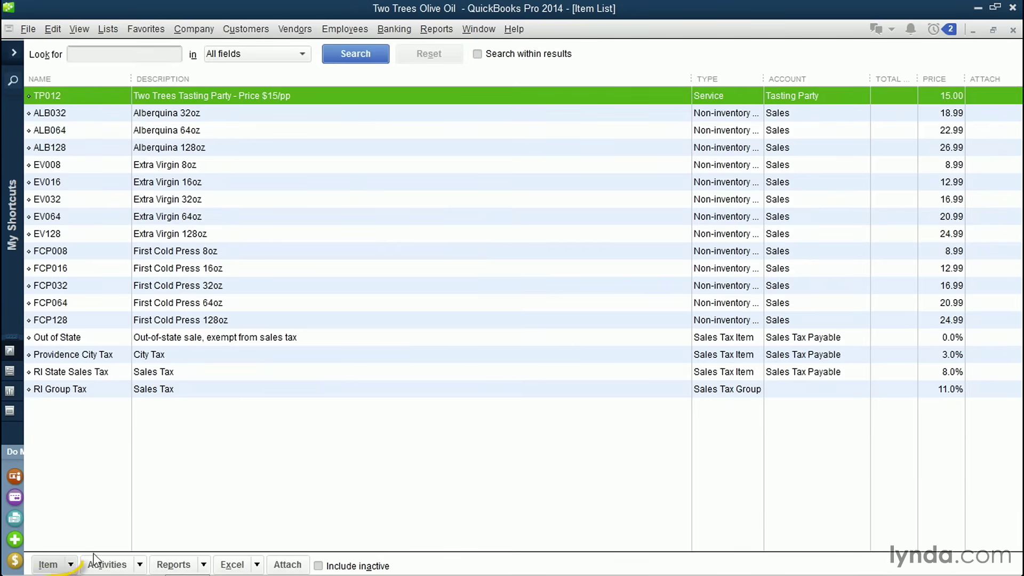
click(71, 564)
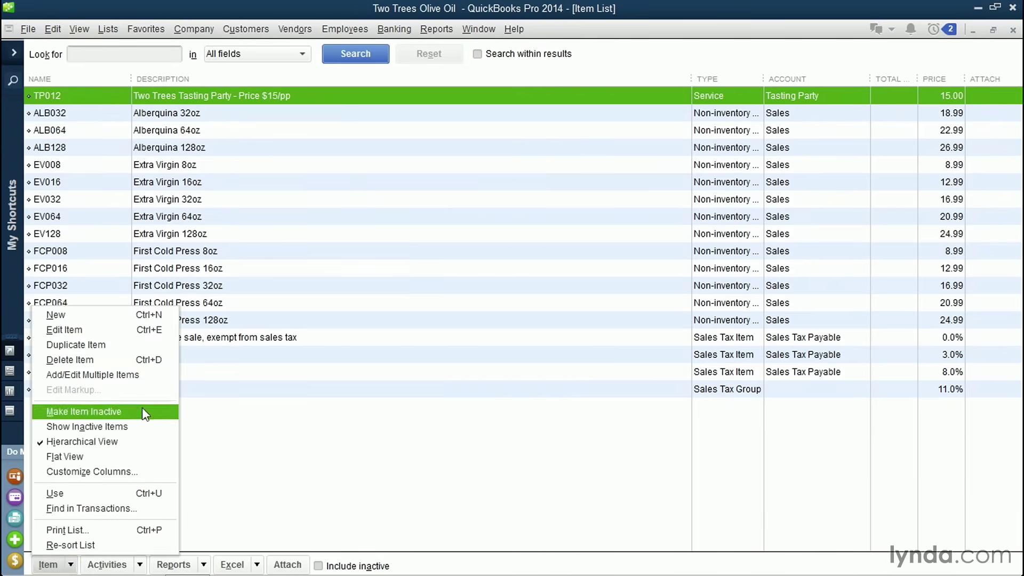
click(179, 325)
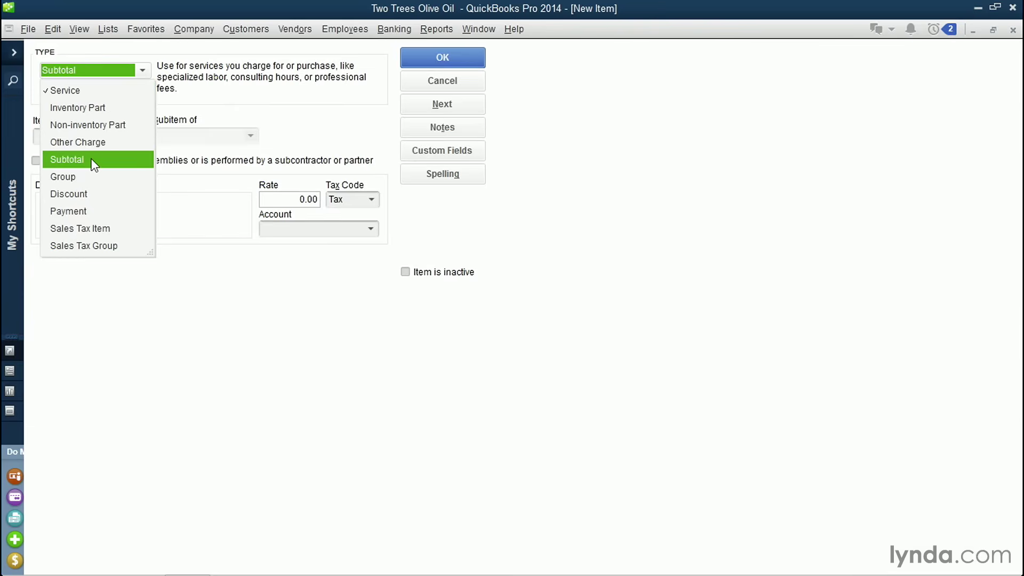
click(94, 163)
click(99, 136)
text(Subtotal)
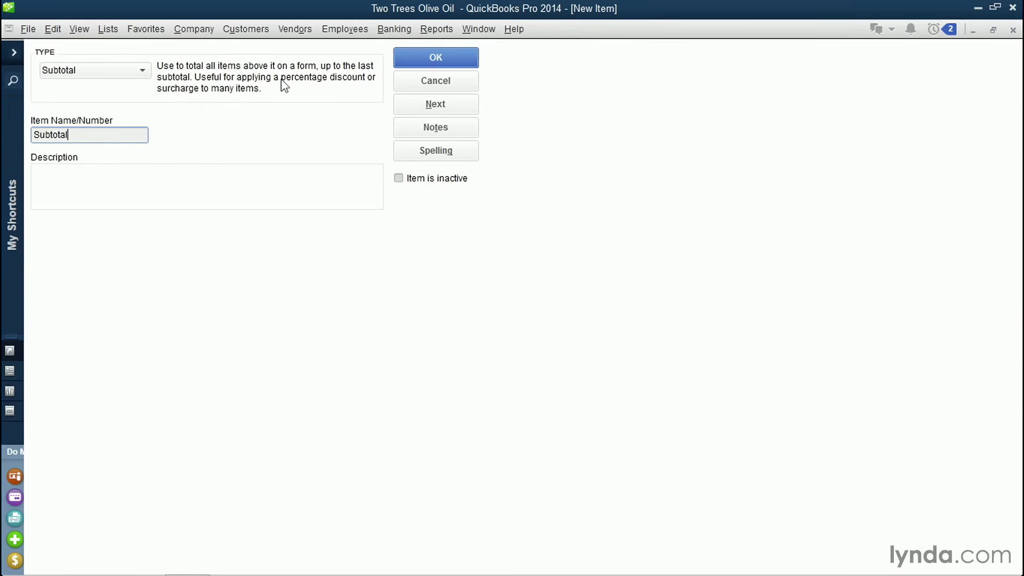
click(456, 62)
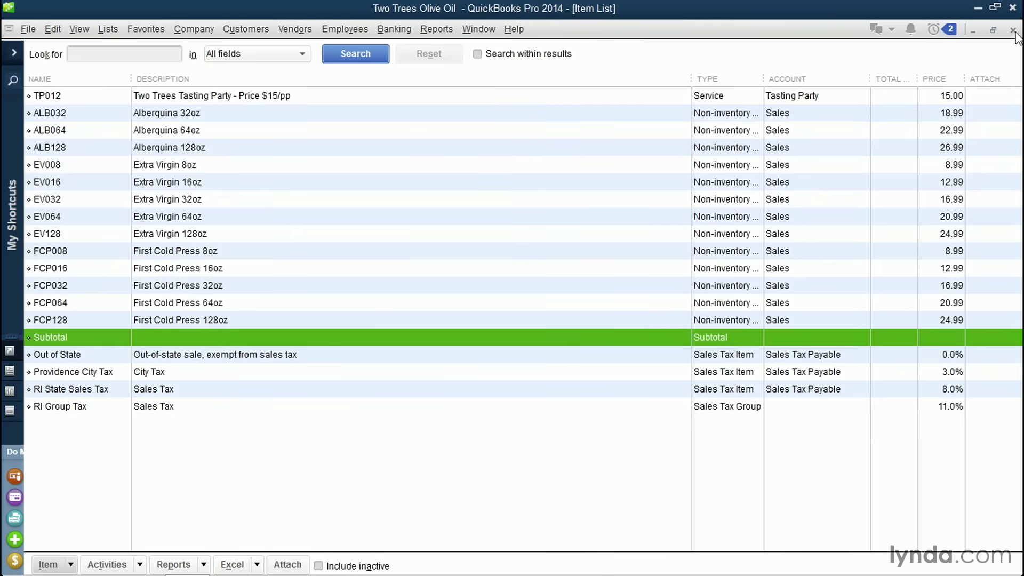
click(1013, 30)
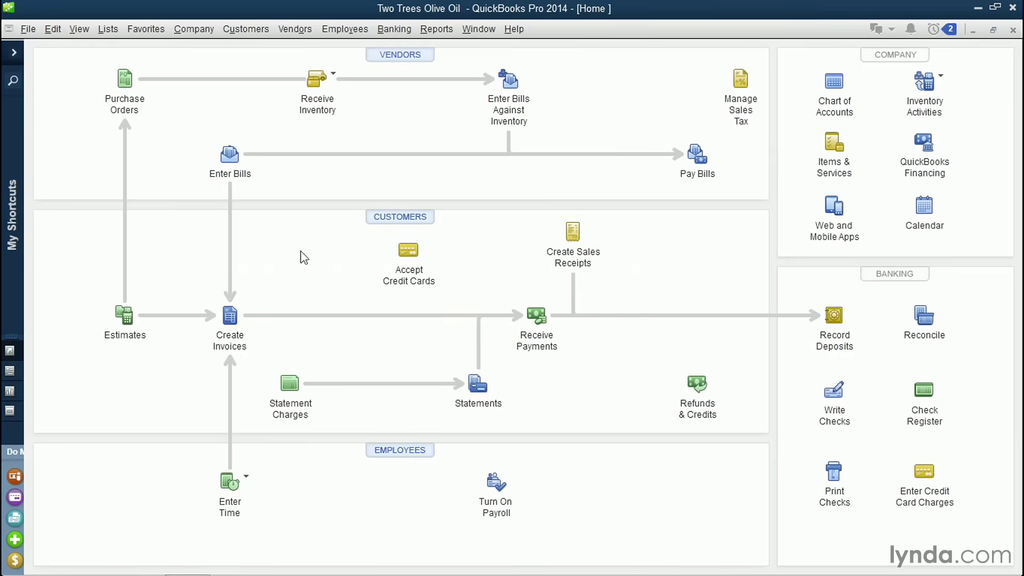
Start invoice no. 2 dated 10/02/2013 billed to customer Flavorville with its billing address
click(239, 319)
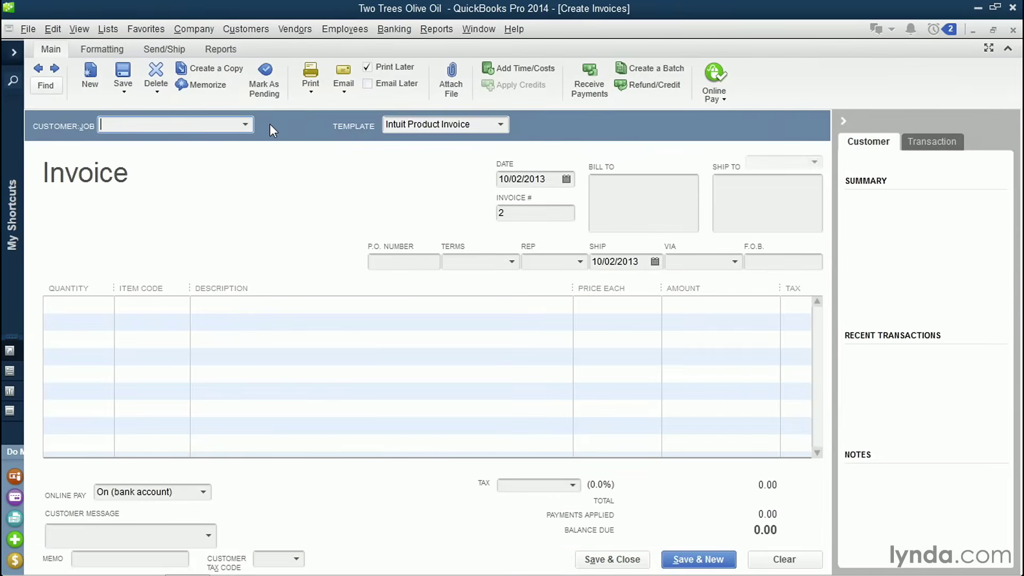
click(246, 125)
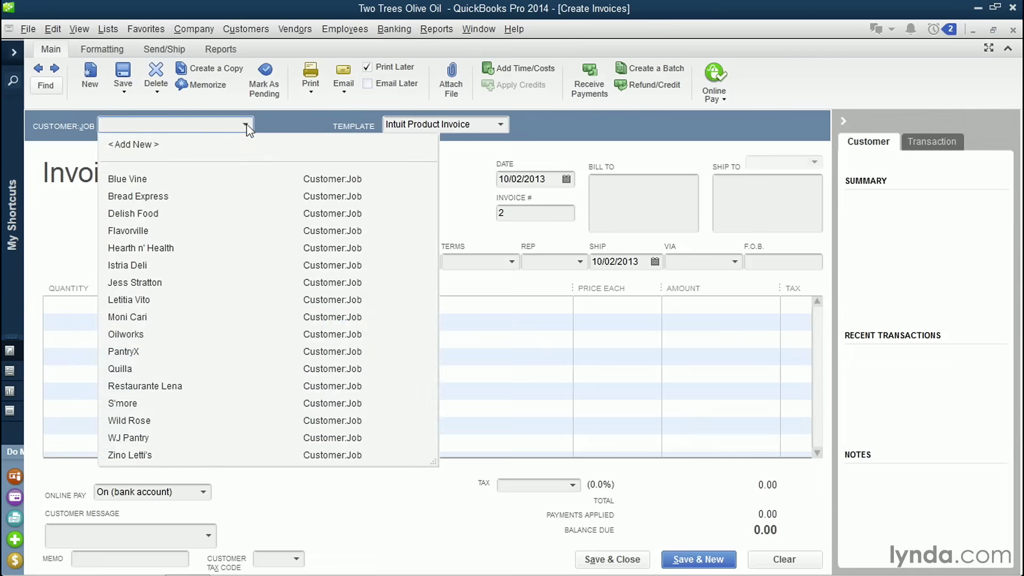
click(187, 231)
click(546, 178)
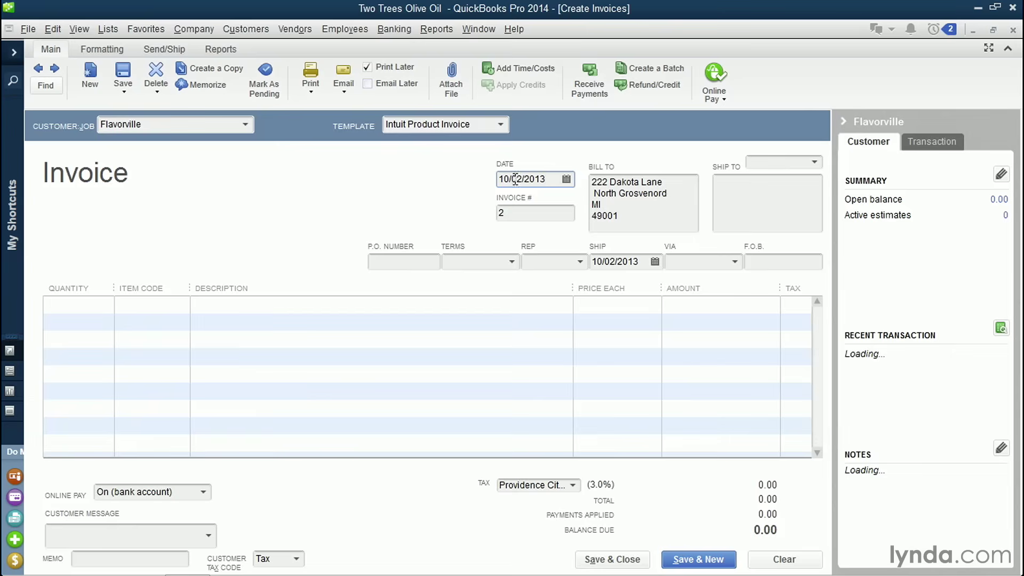
click(528, 214)
Change the invoice number from 2 to 343
drag(529, 213, 498, 214)
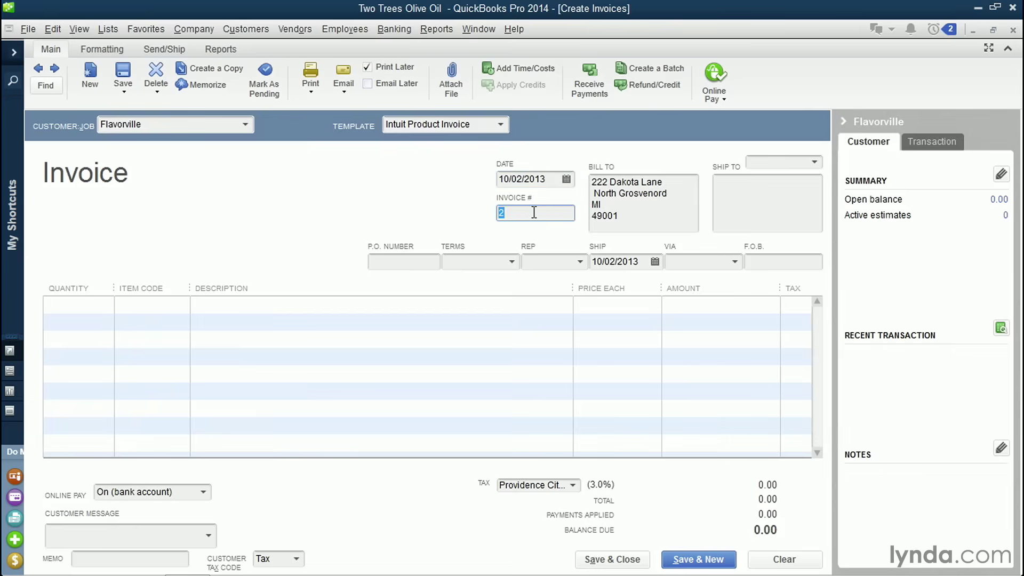
text(343)
click(620, 196)
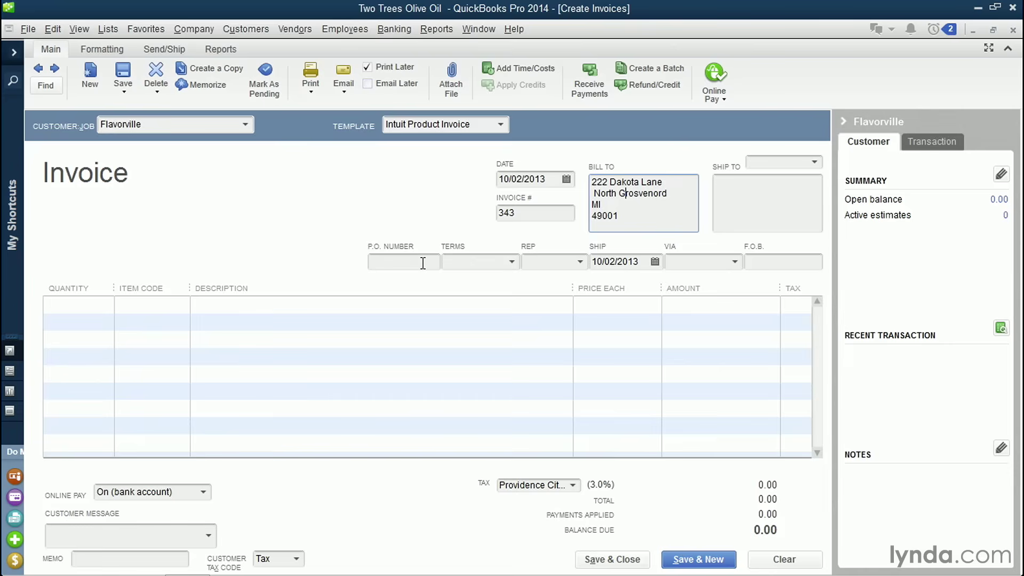
Set the invoice terms to Due on receipt and the sales rep to SE
click(512, 263)
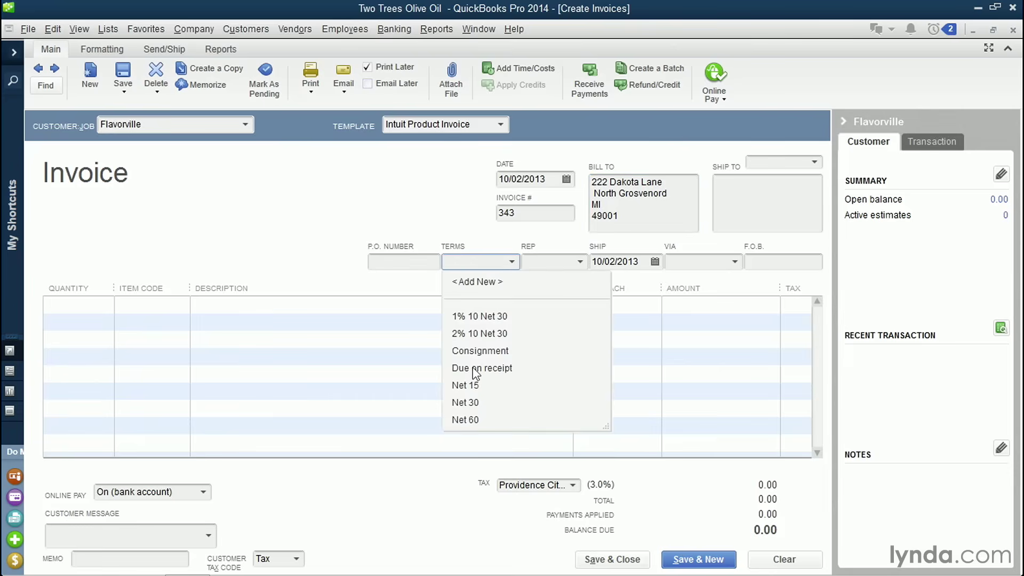
click(476, 370)
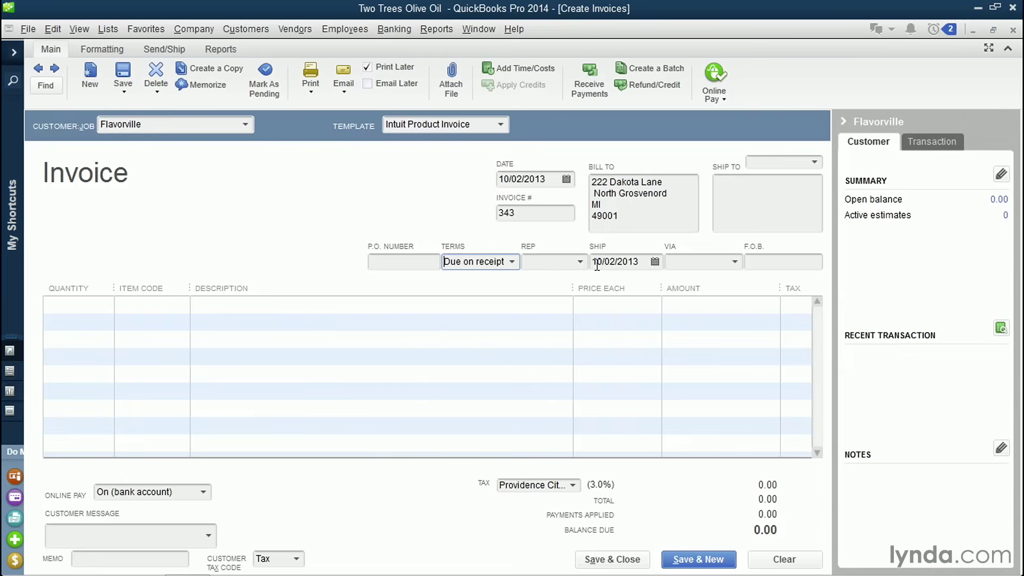
click(580, 262)
click(549, 349)
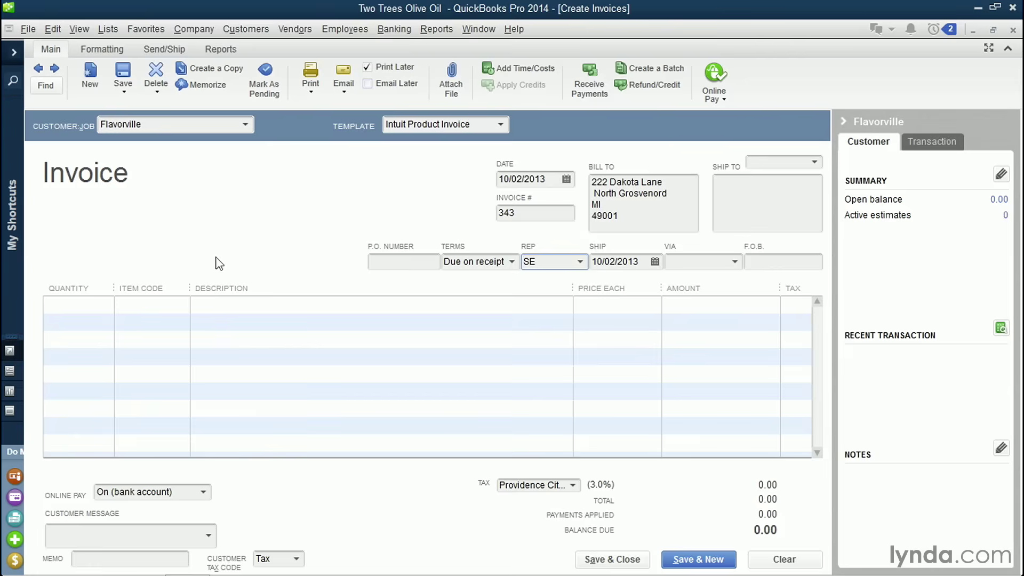
click(72, 308)
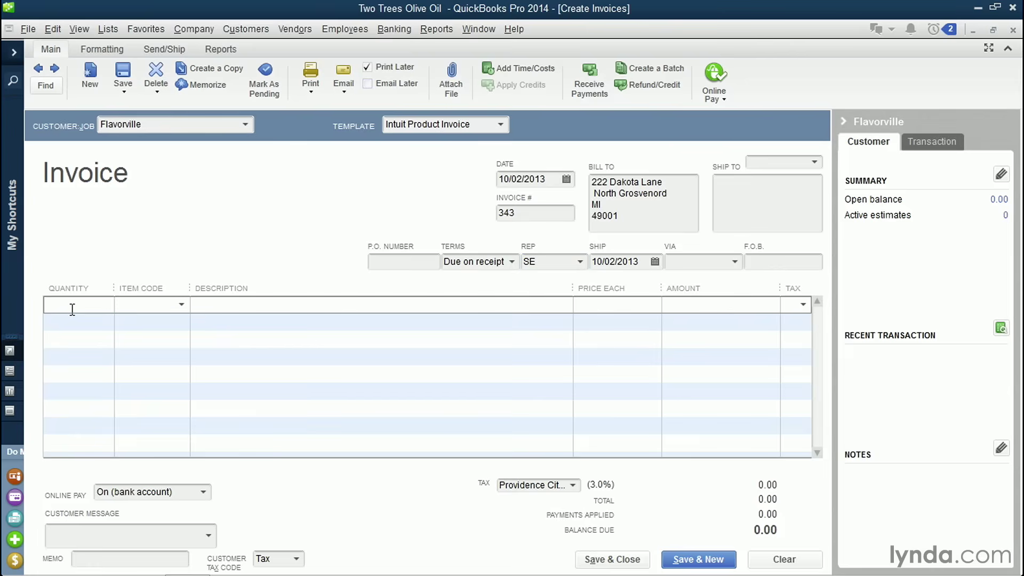
Add a first line of 2 × ALB064 Alberquina 64oz
text(2)
key(Tab)
click(181, 305)
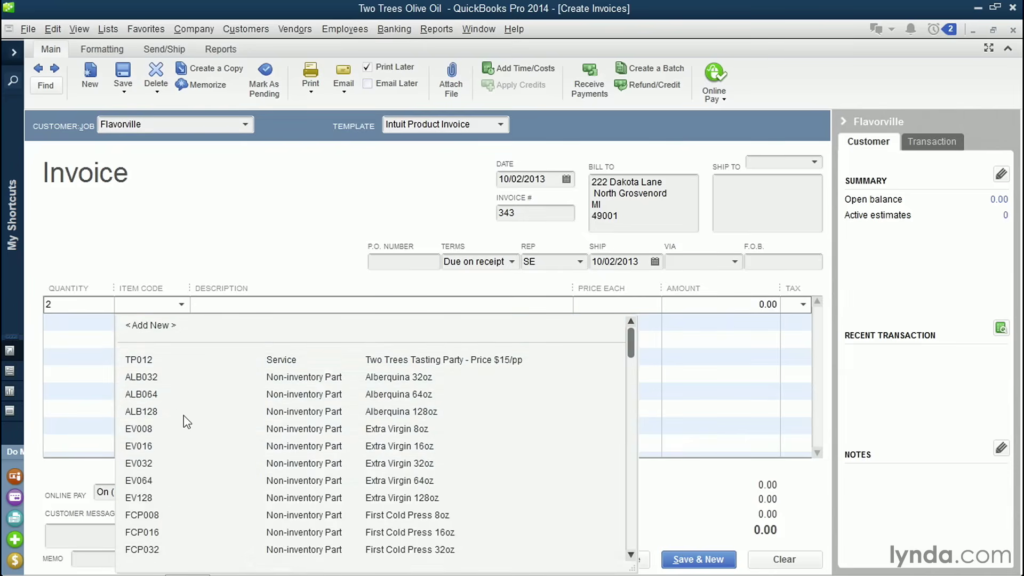
click(153, 399)
key(Tab)
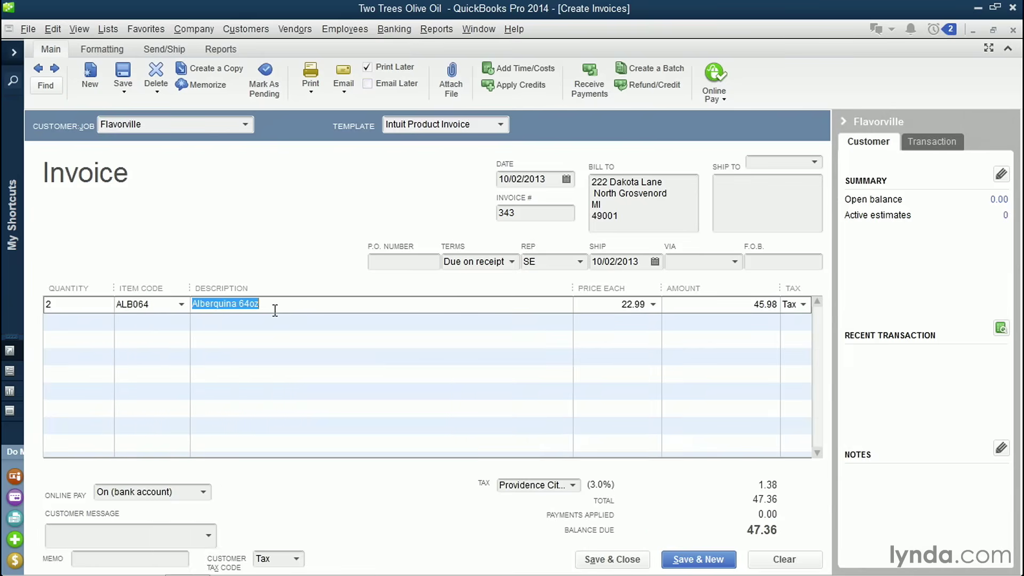
click(275, 309)
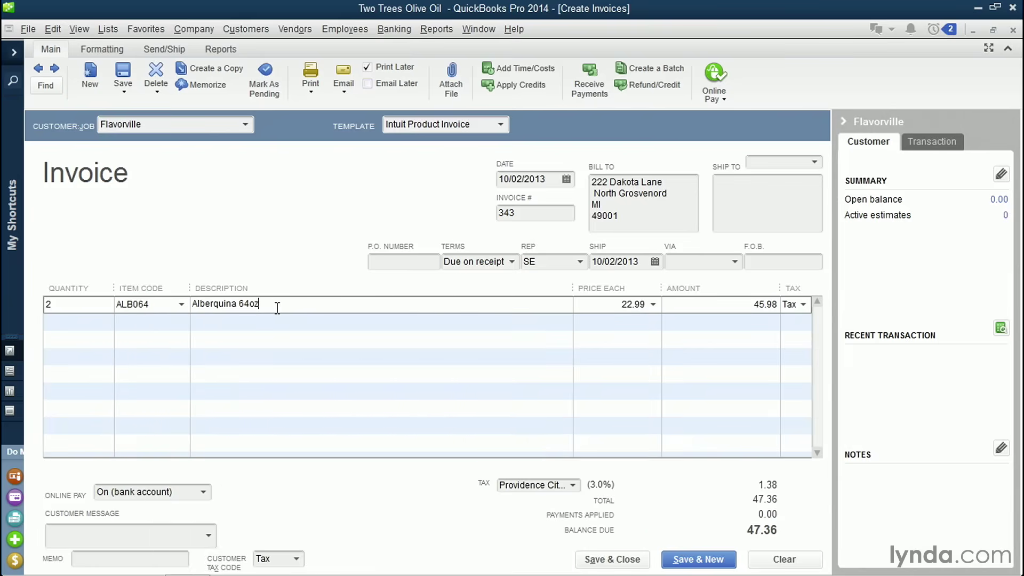
Change the Alberquina unit price from 22.99 to 23.99, making the line 47.98
click(628, 304)
click(628, 304)
drag(628, 304, 631, 304)
text(3)
key(Tab)
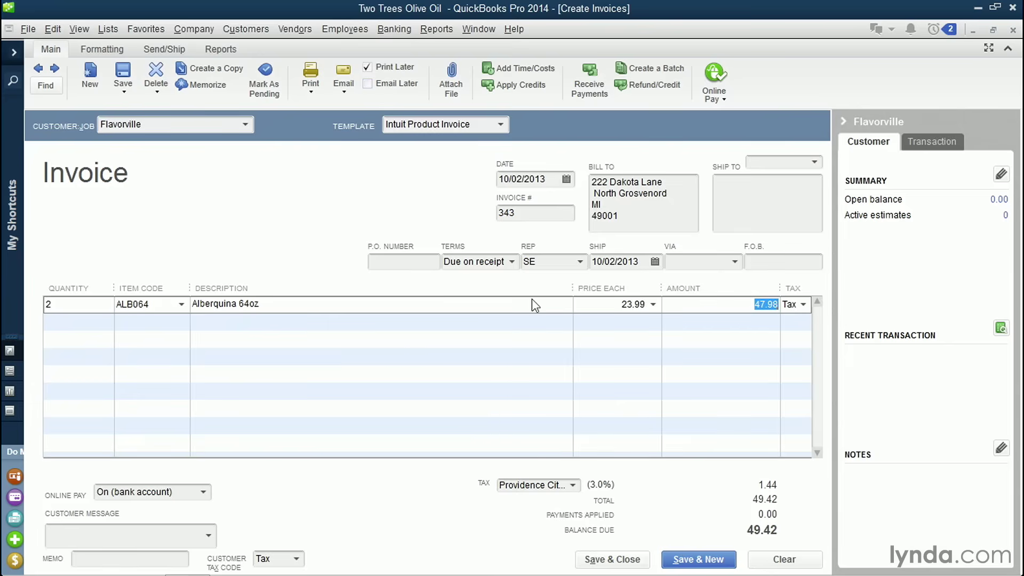
click(93, 321)
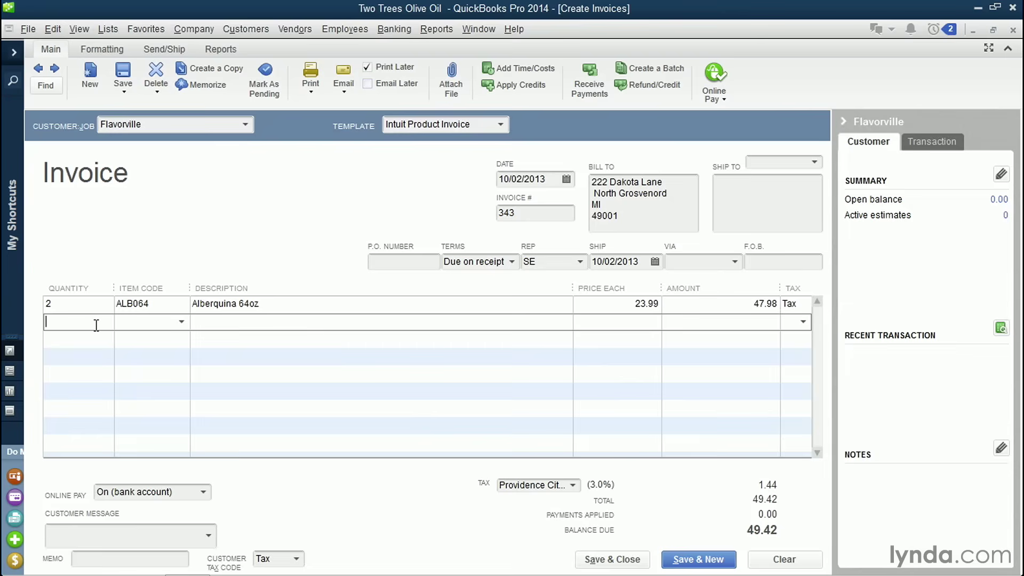
Add a second line of 3 × EV008 Extra Virgin 8oz
text(3)
key(Tab)
click(181, 322)
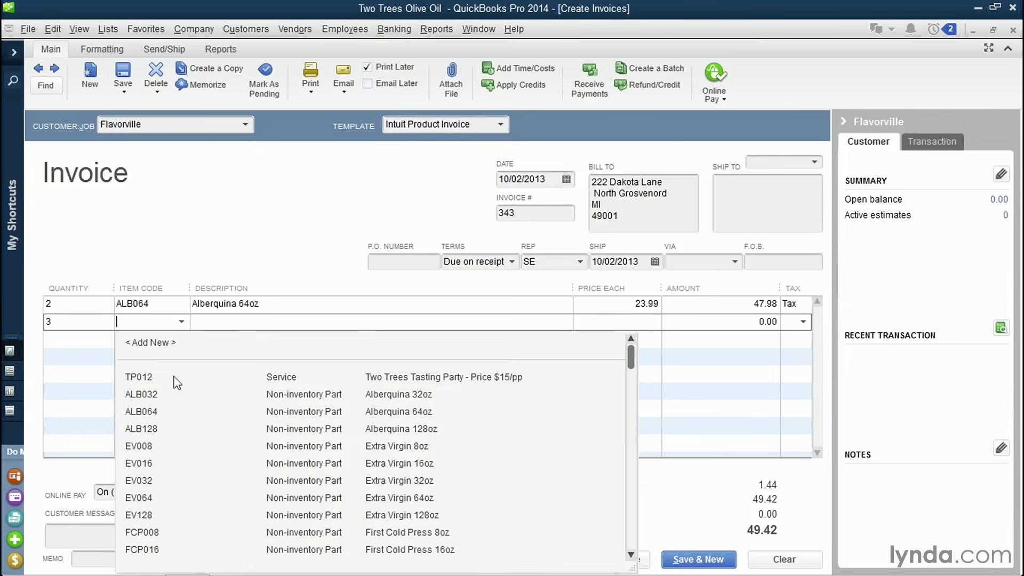
click(174, 445)
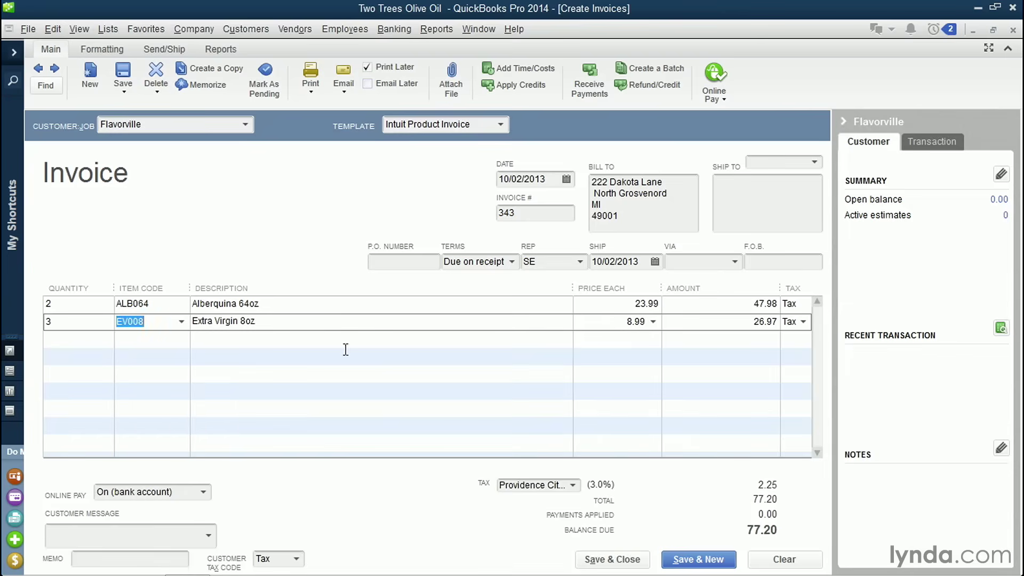
Enter a third line of 4 × EV016, then delete that line
click(96, 341)
text(4)
click(181, 339)
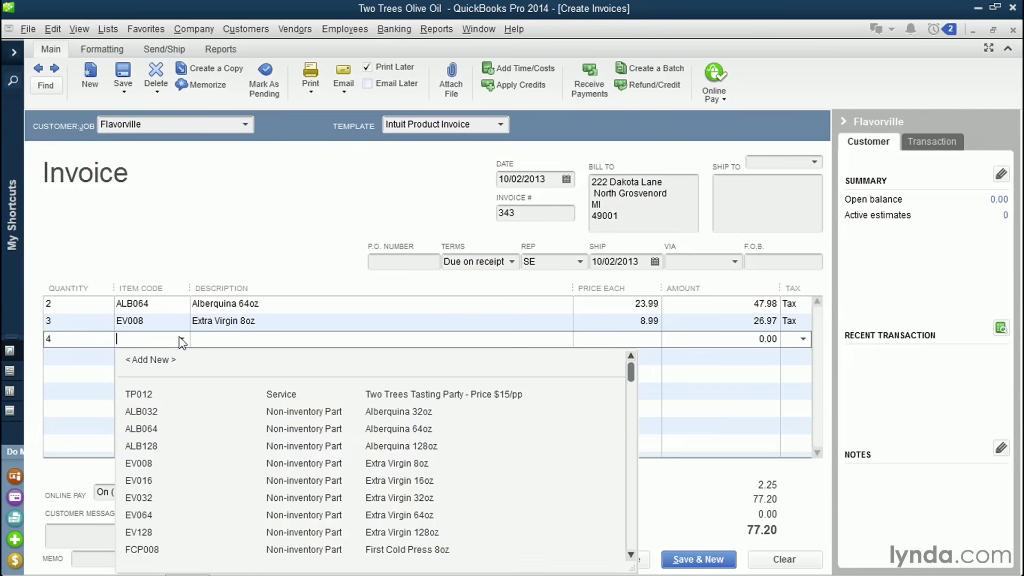
click(154, 481)
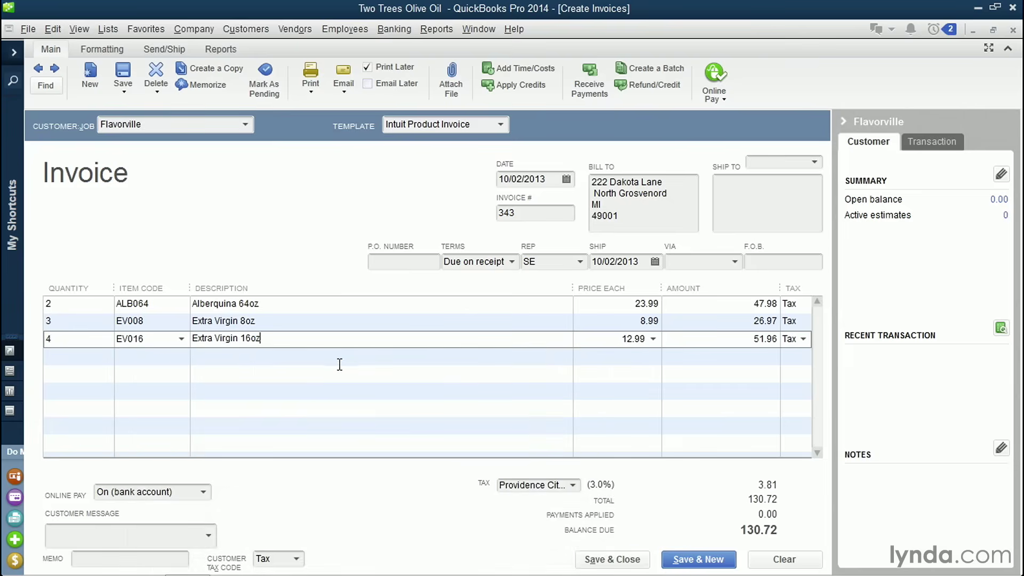
click(345, 339)
right_click(345, 339)
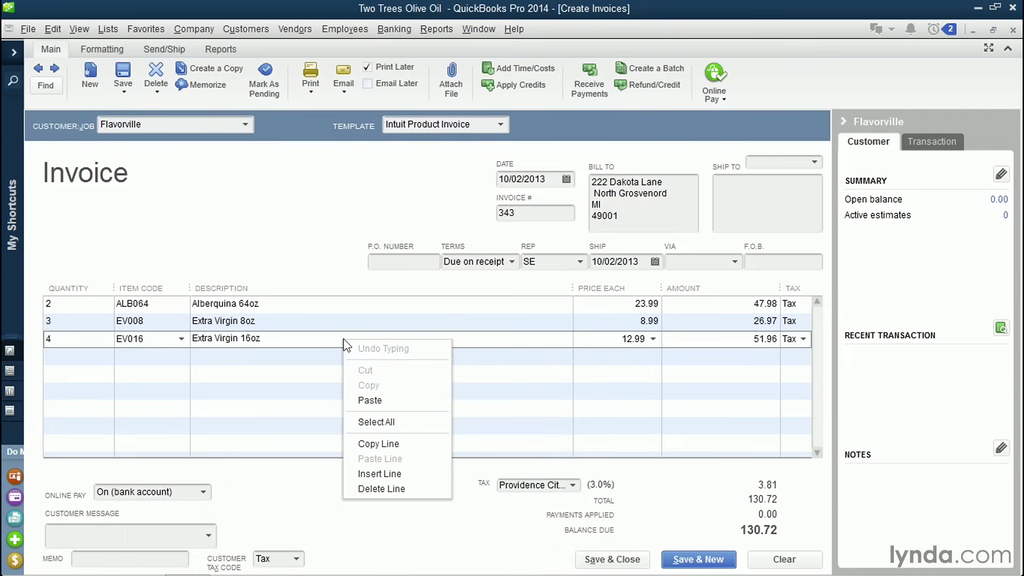
click(386, 488)
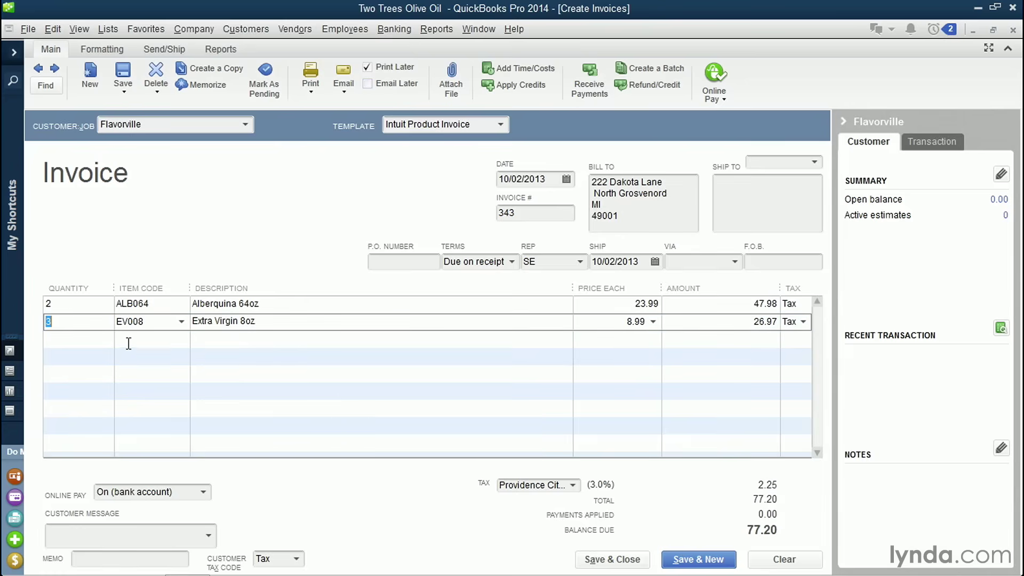
Re-enter the third line as 6 × EV016 Extra Virgin 16oz, bringing the balance to 157.48
click(101, 340)
text(6)
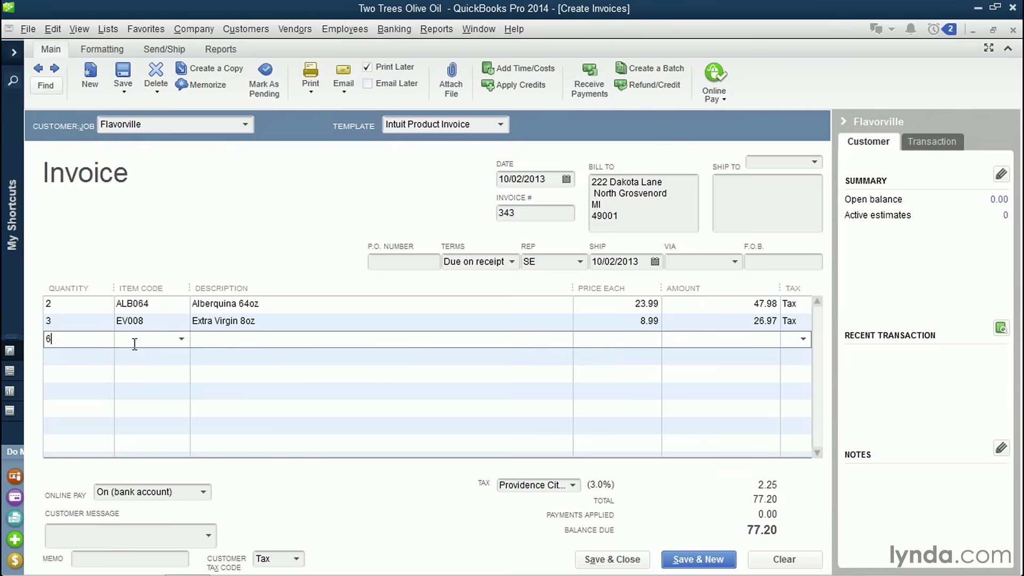
click(182, 339)
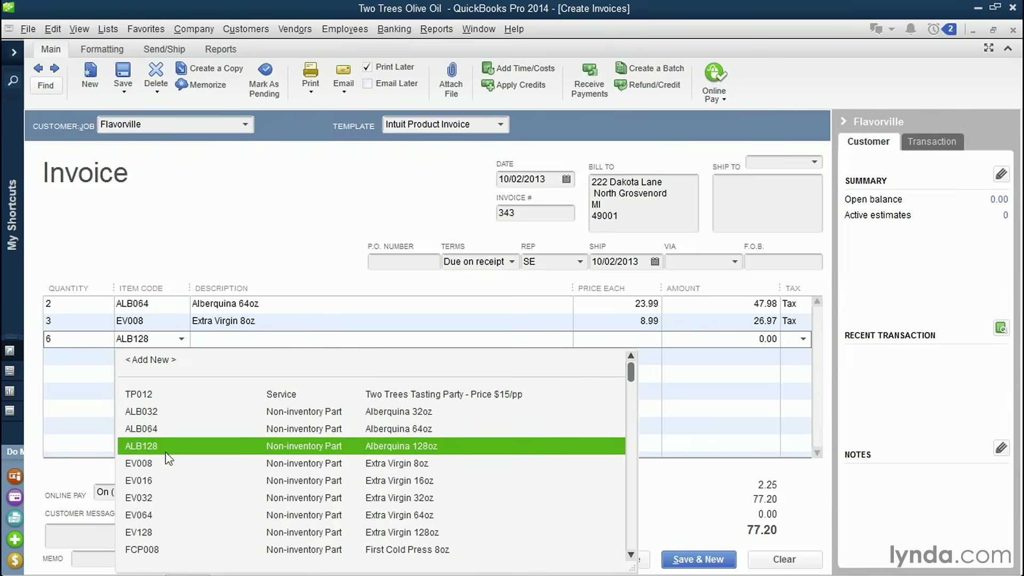
click(165, 482)
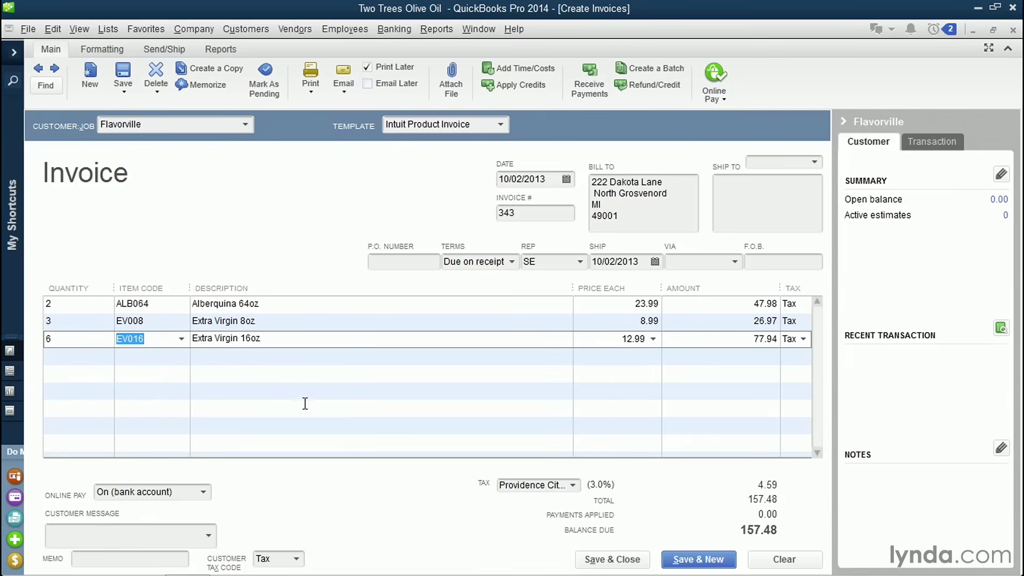
click(131, 357)
click(181, 356)
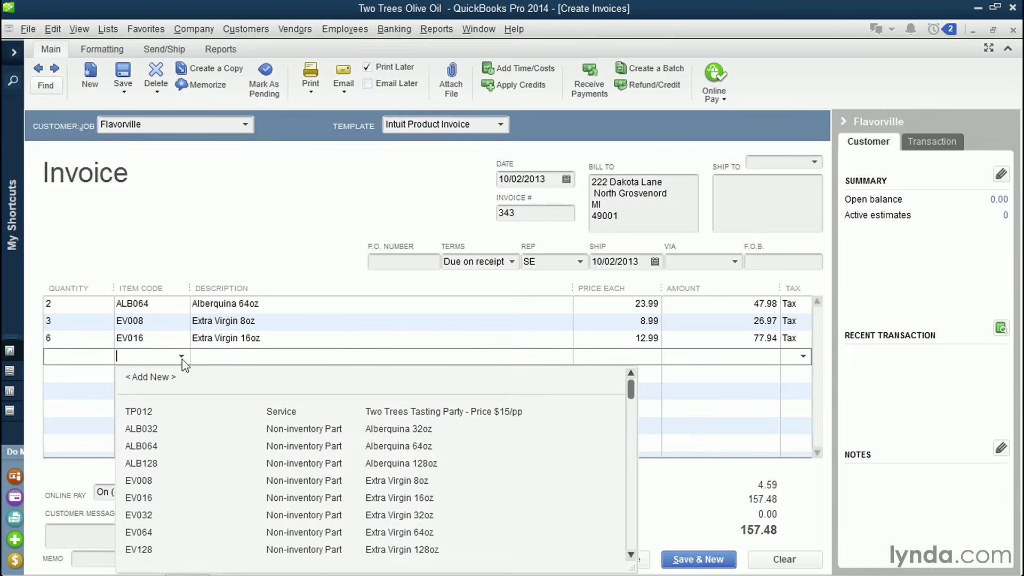
Add a Subtotal line (152.89) followed by a line of 3 × FCP016 First Cold Press 16oz
scroll(631, 397, down, 5)
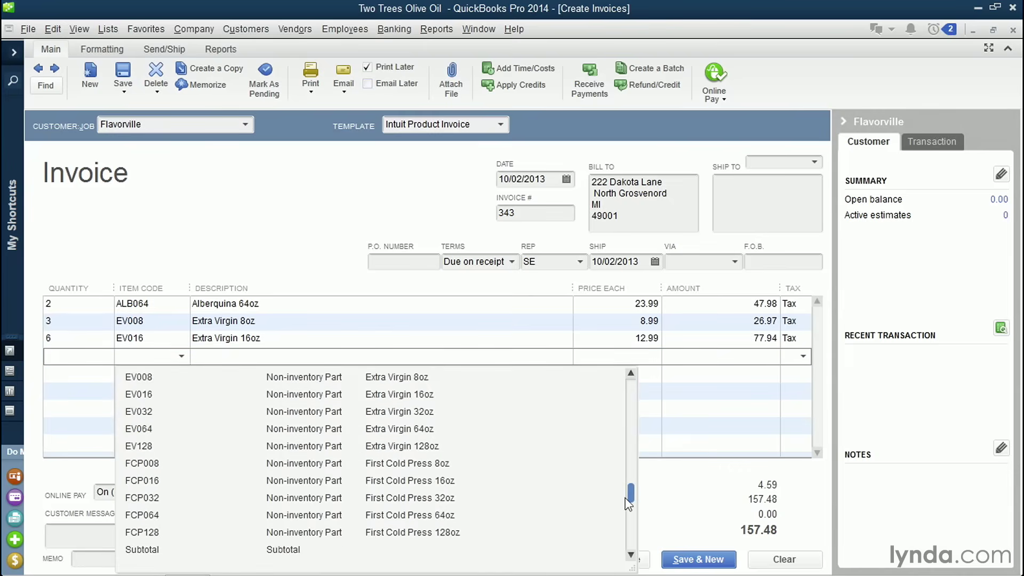
click(222, 499)
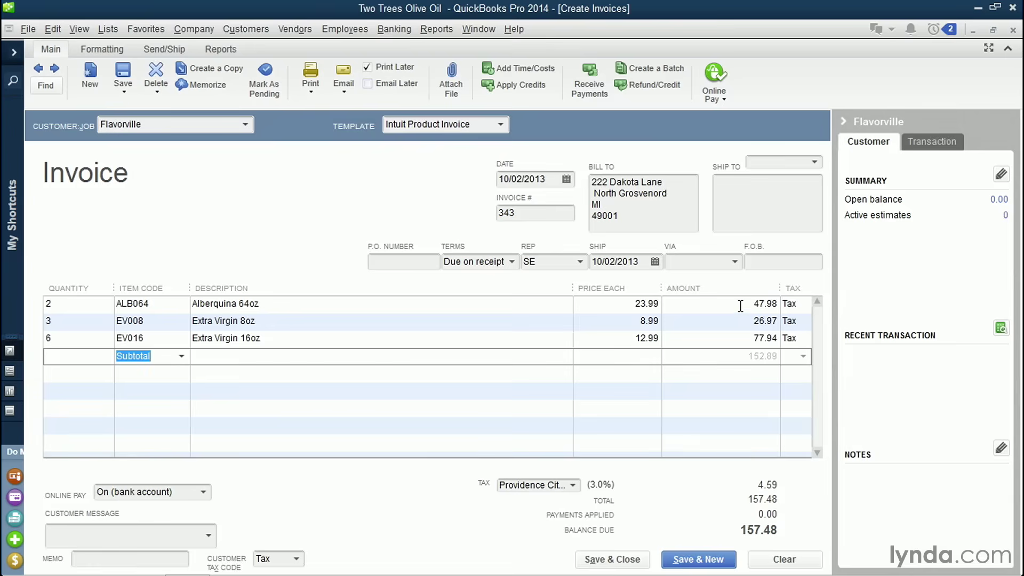
click(708, 376)
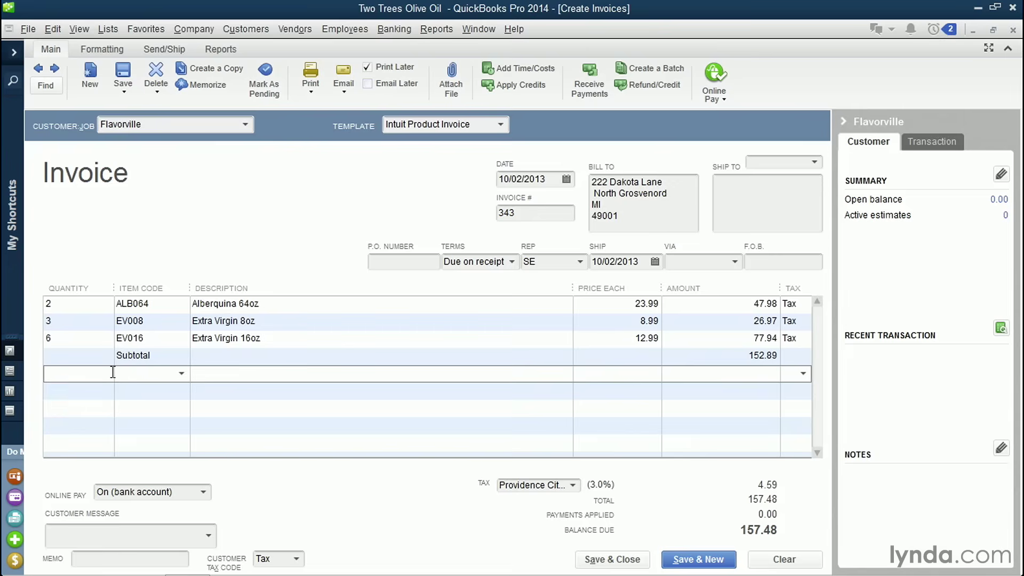
text(3)
click(181, 373)
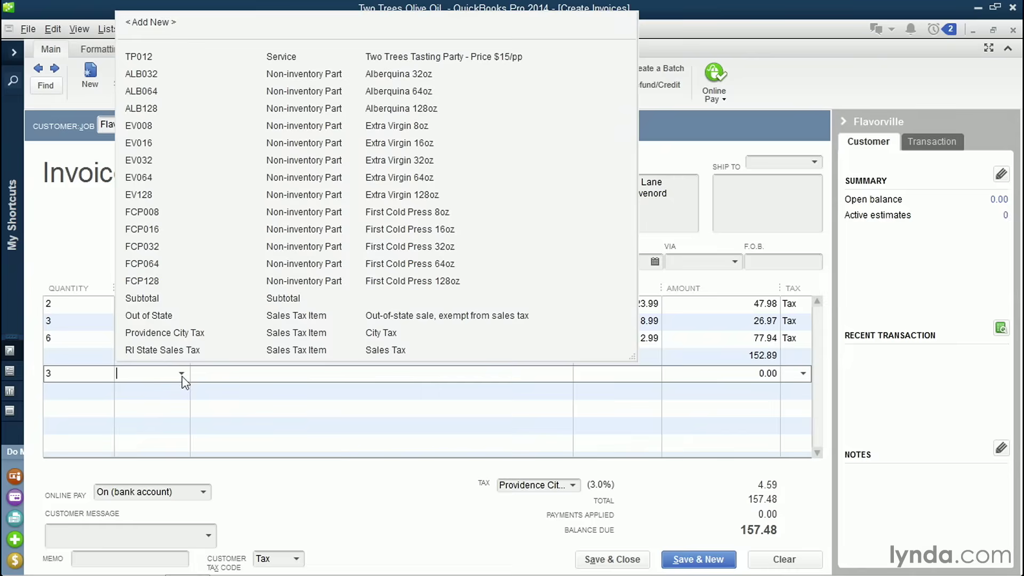
click(224, 230)
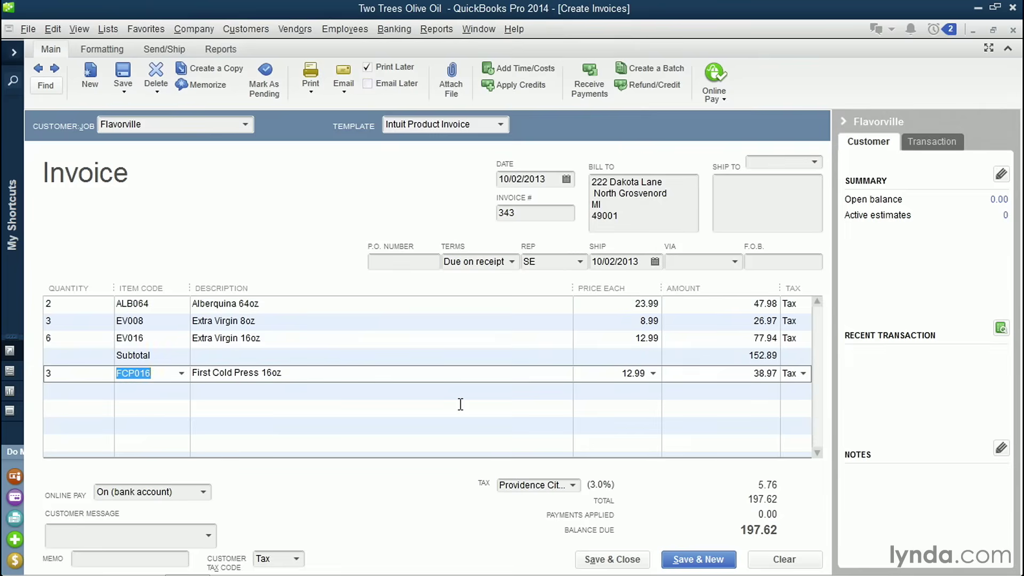
Apply RI Group Tax at 11.0% for a 212.97 total and set Online Pay to Off
click(573, 485)
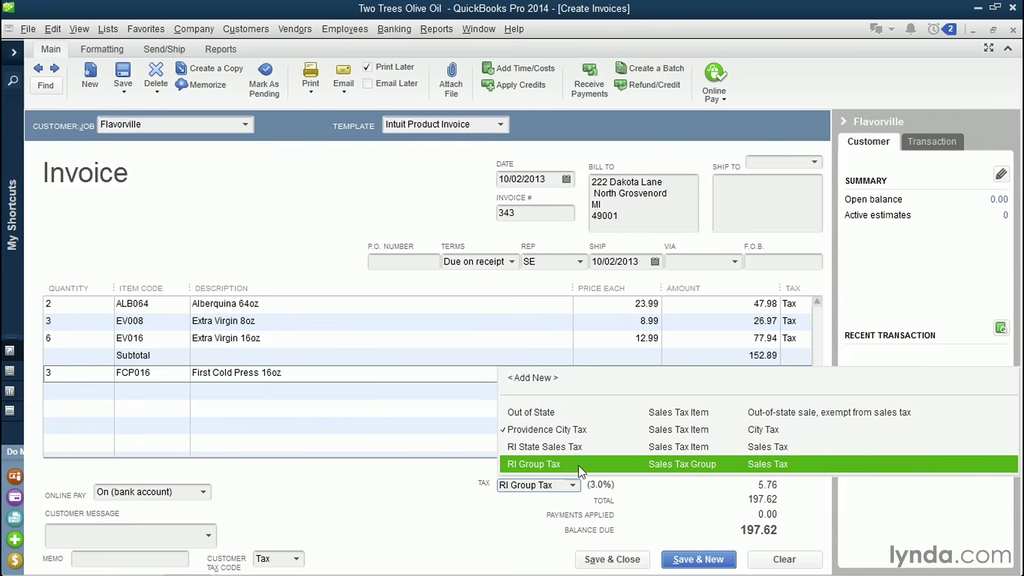
click(580, 471)
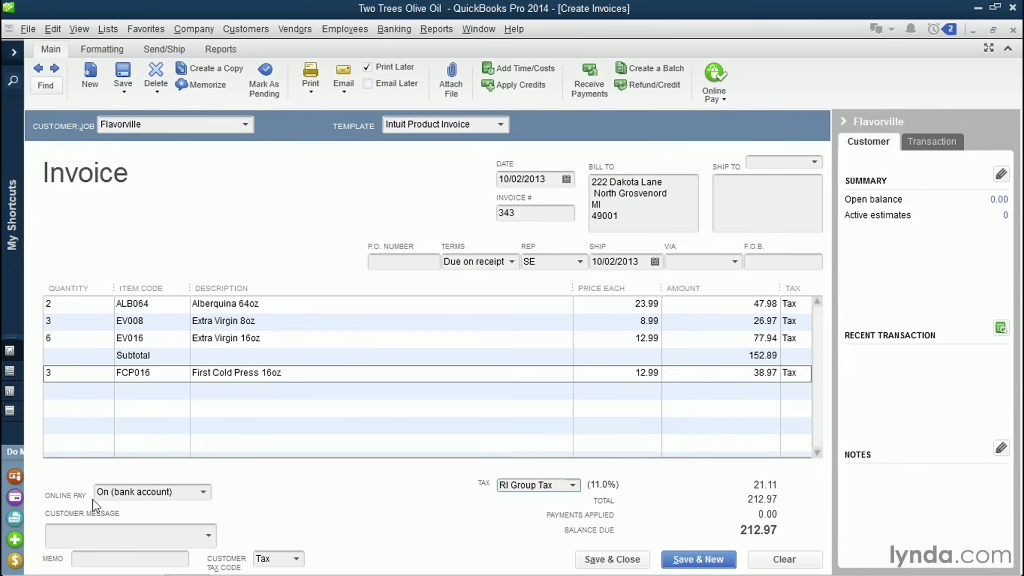
click(202, 493)
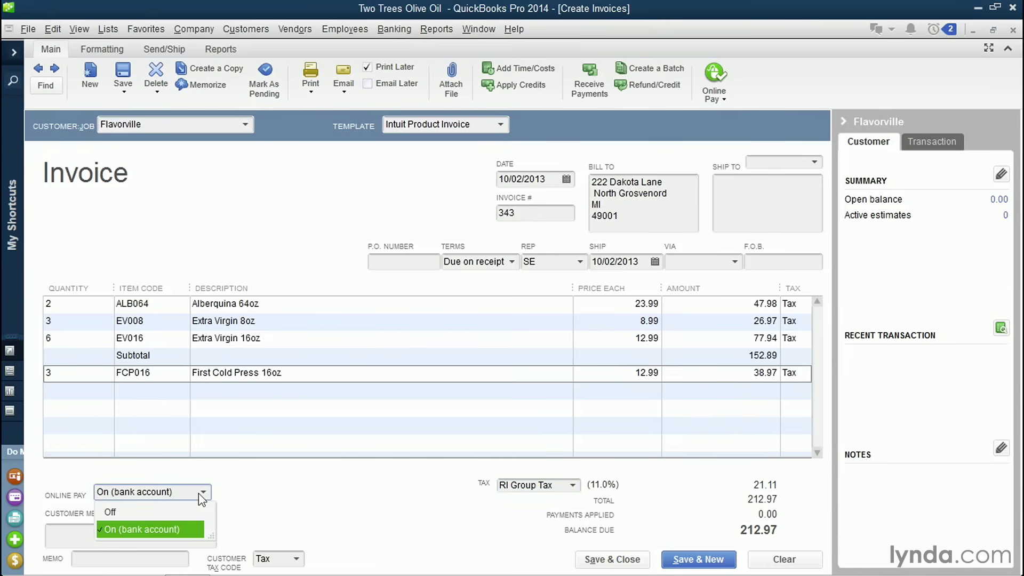
click(168, 514)
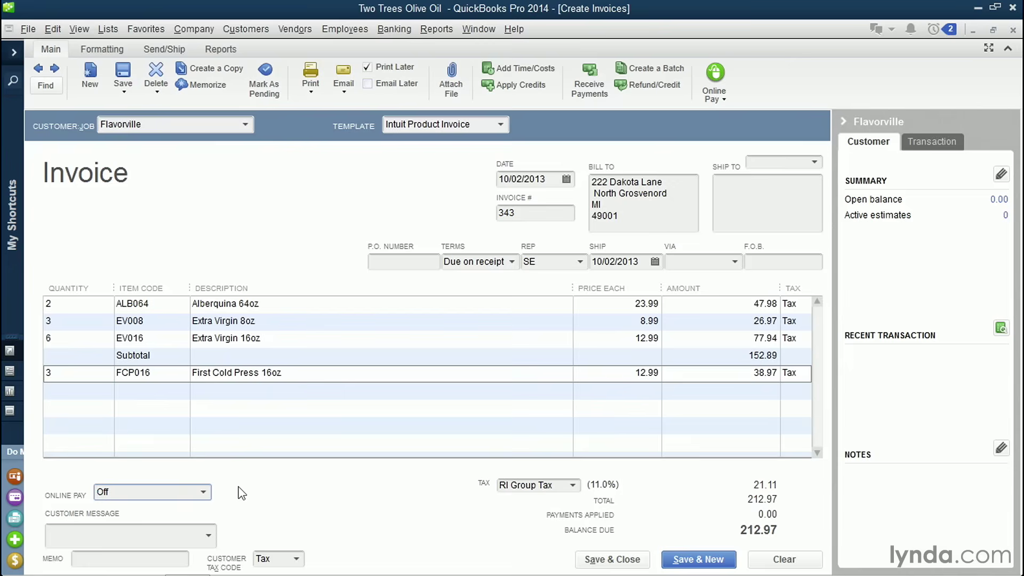
click(726, 96)
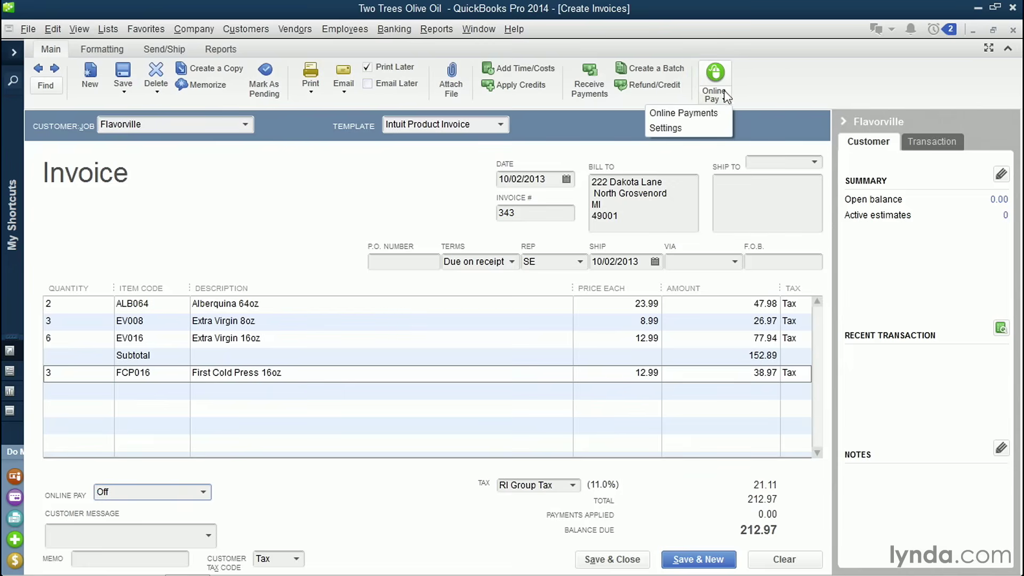
click(773, 76)
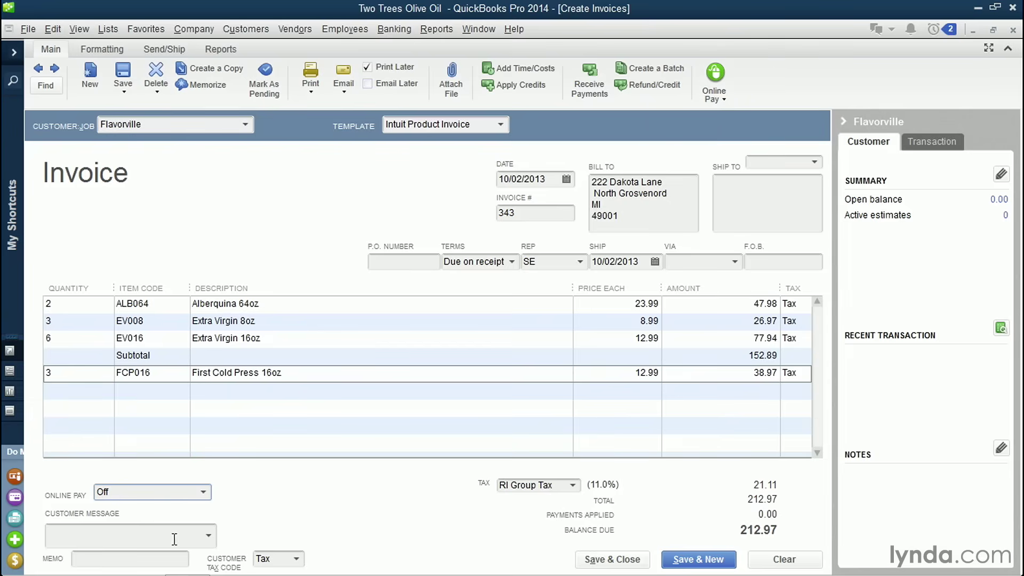
Choose the customer message 'Thank you for your business.' on the invoice
click(209, 542)
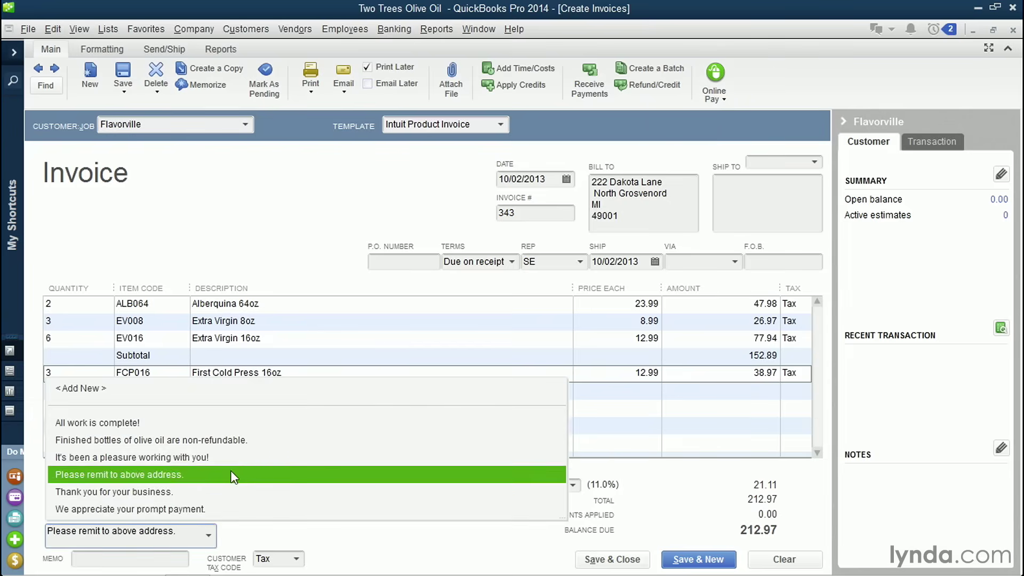
click(222, 491)
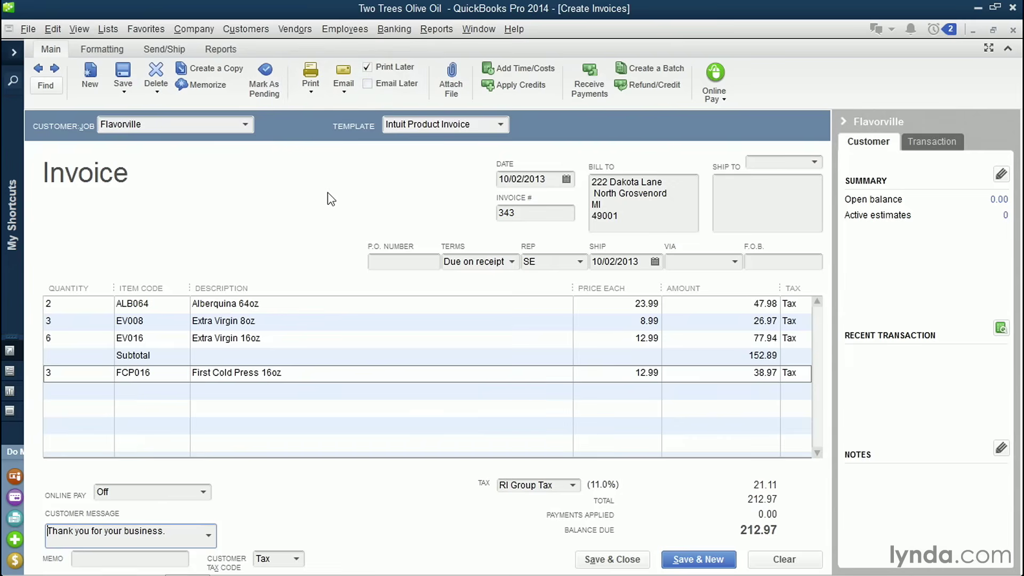
click(312, 92)
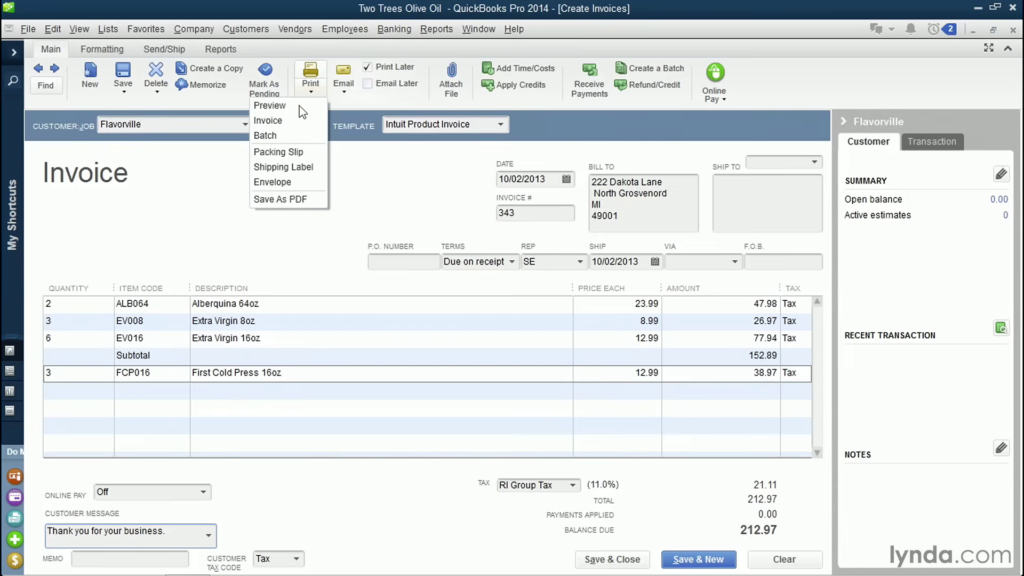
Print-preview the invoice in the Intuit Professional Invoice template, then restore Intuit Product Invoice
click(354, 209)
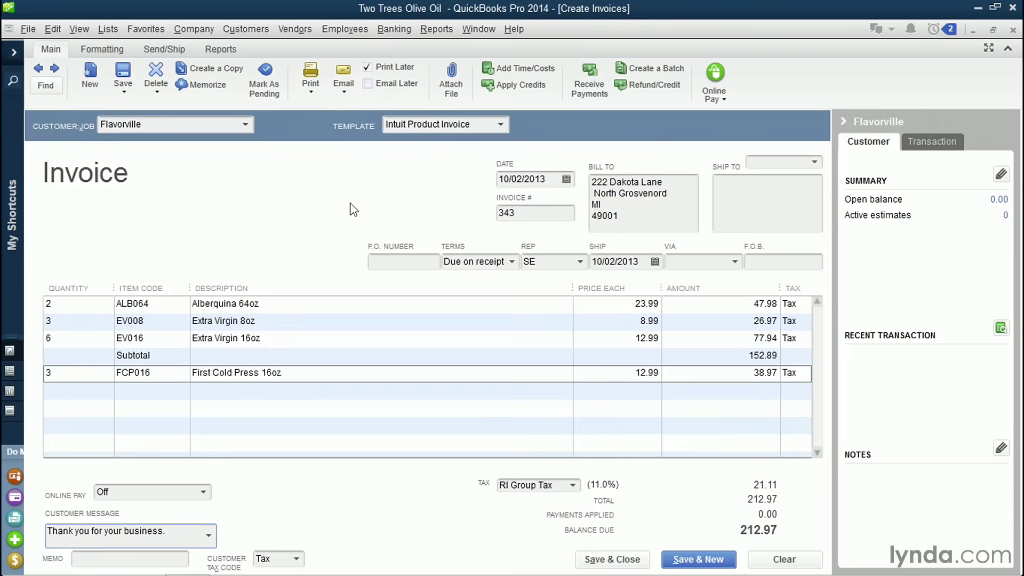
click(502, 124)
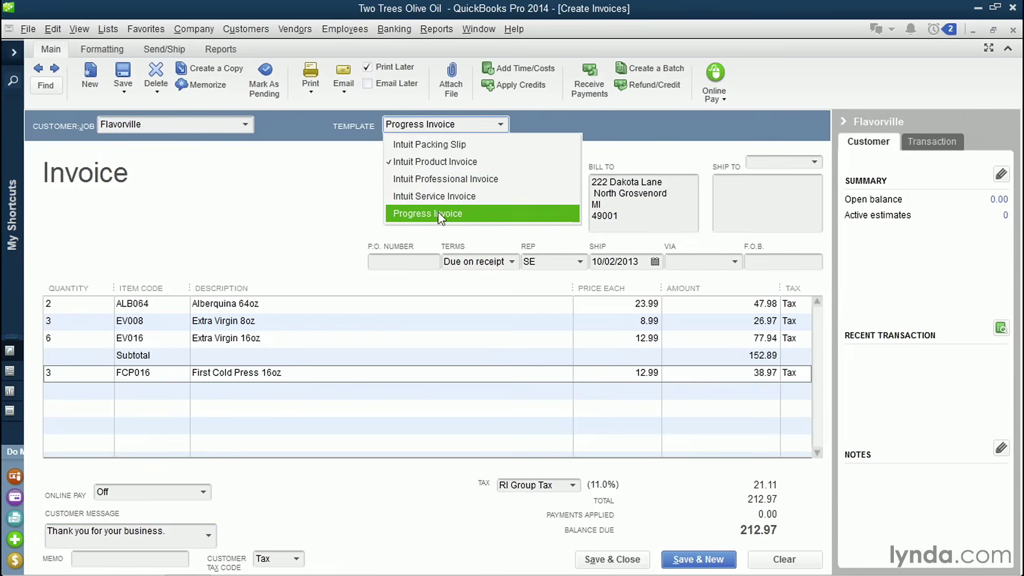
click(460, 181)
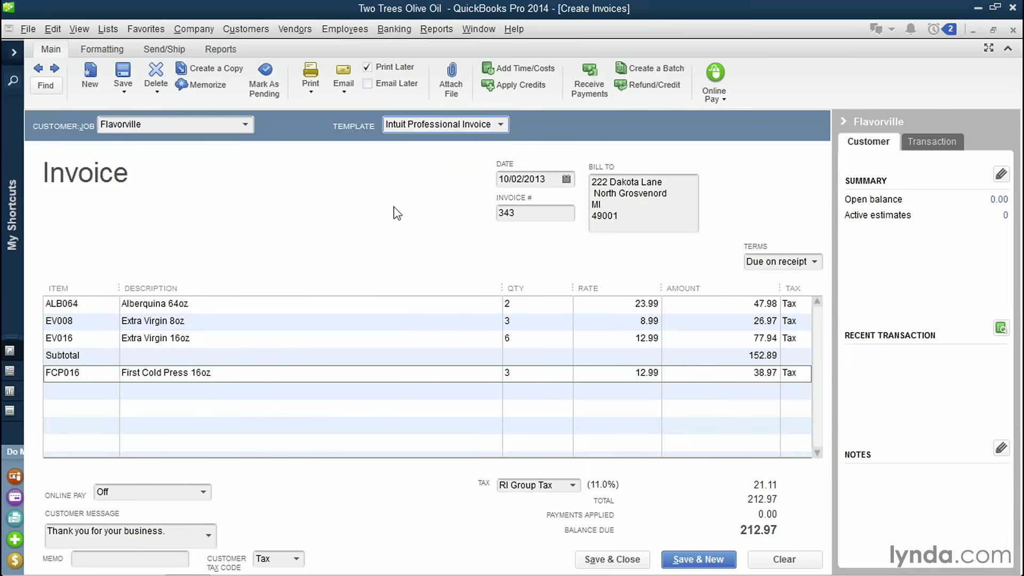
click(311, 88)
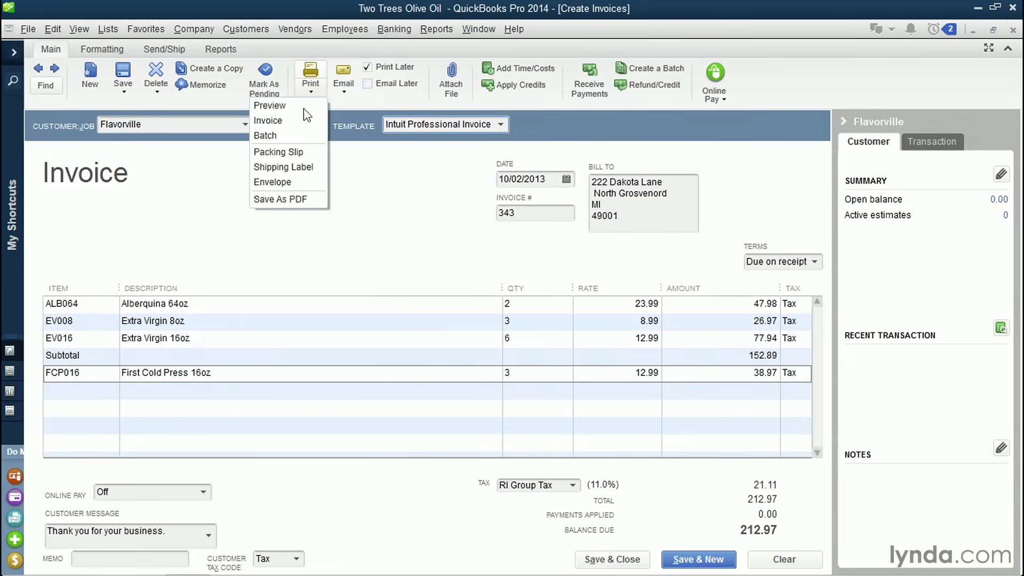
click(307, 113)
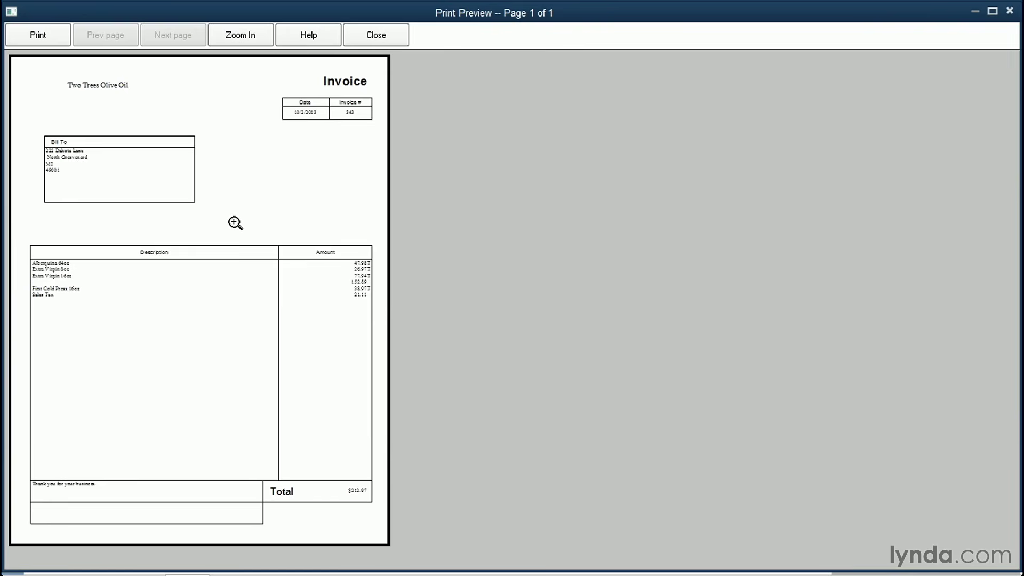
click(376, 34)
click(500, 125)
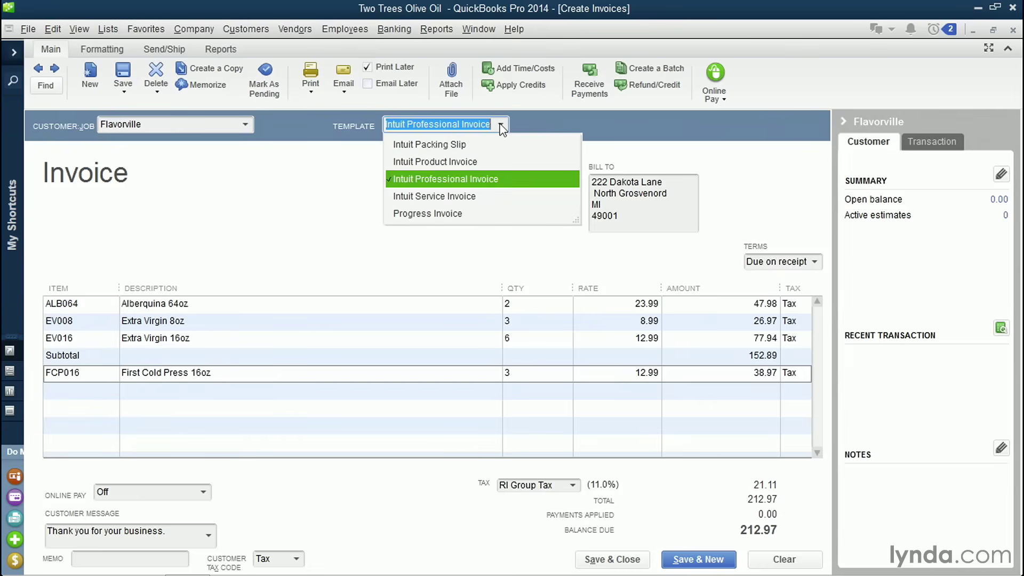
click(478, 160)
click(311, 89)
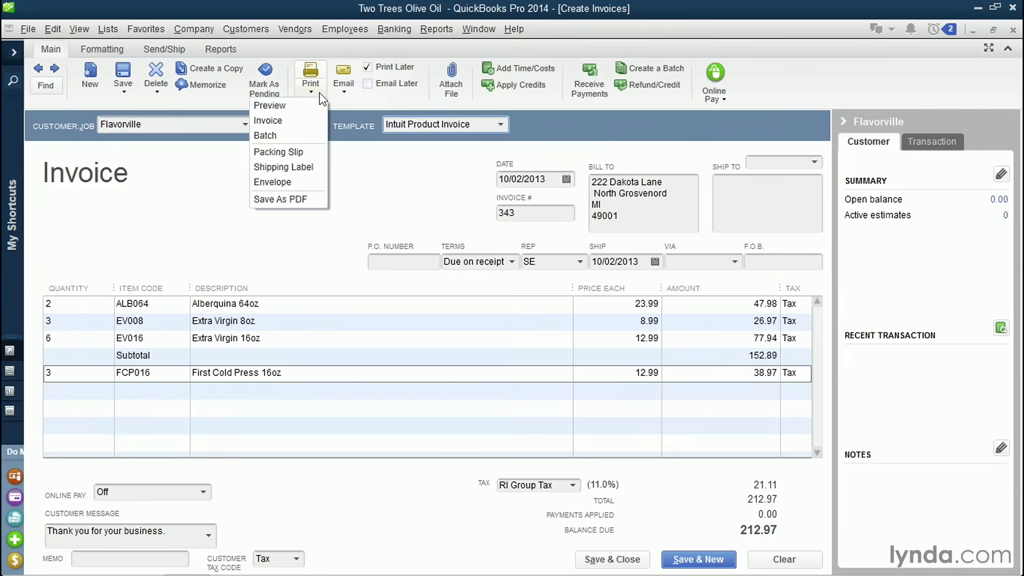
click(304, 107)
click(457, 264)
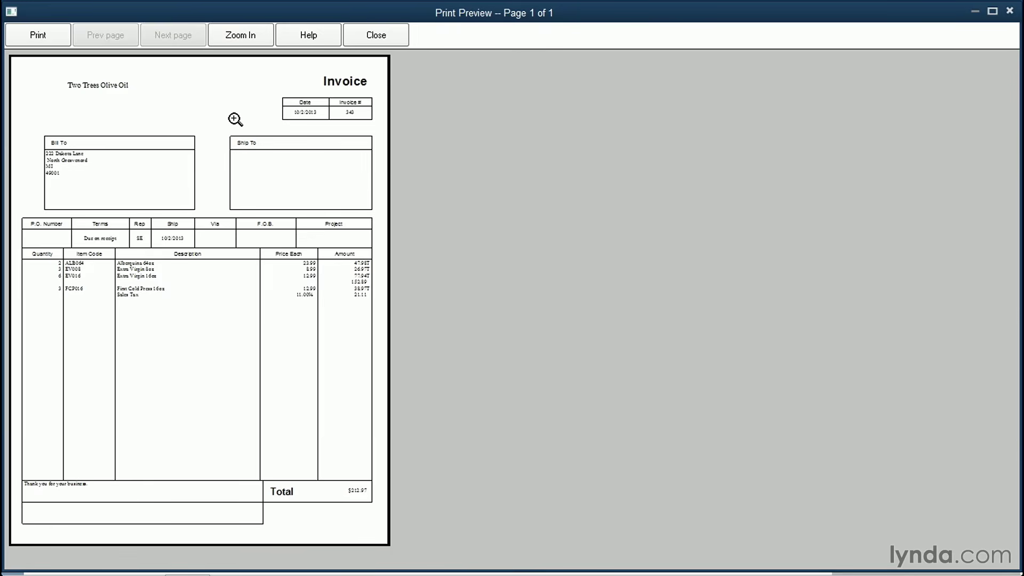
click(379, 41)
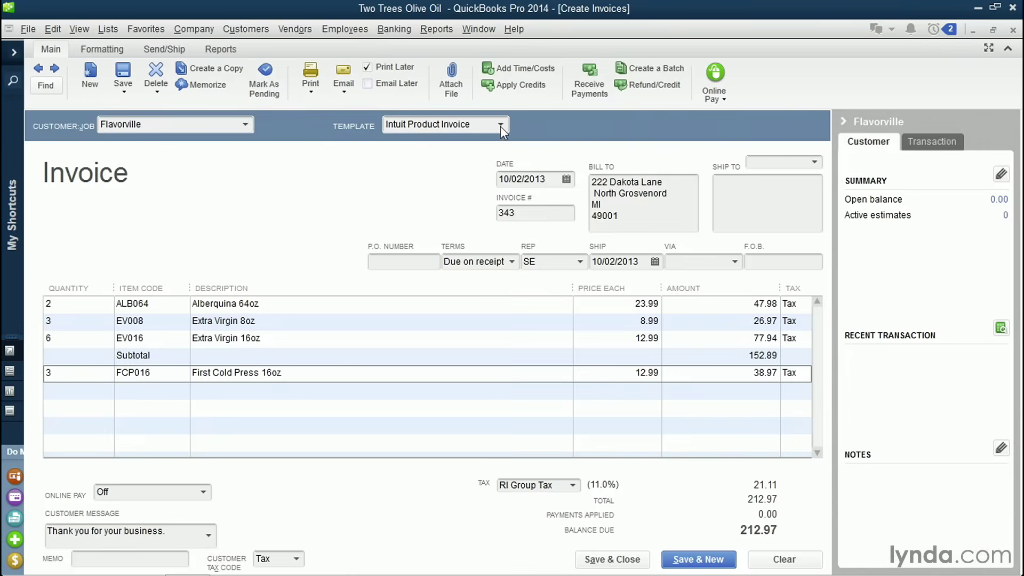
Switch to the Intuit Packing Slip template and print-preview it, acknowledging the shipping labels notice
click(501, 125)
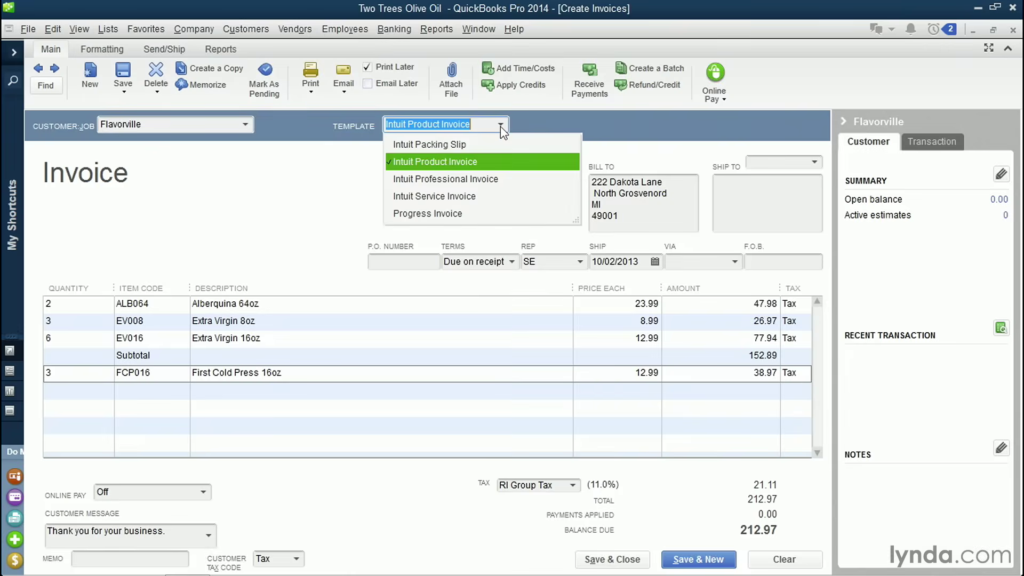
click(453, 153)
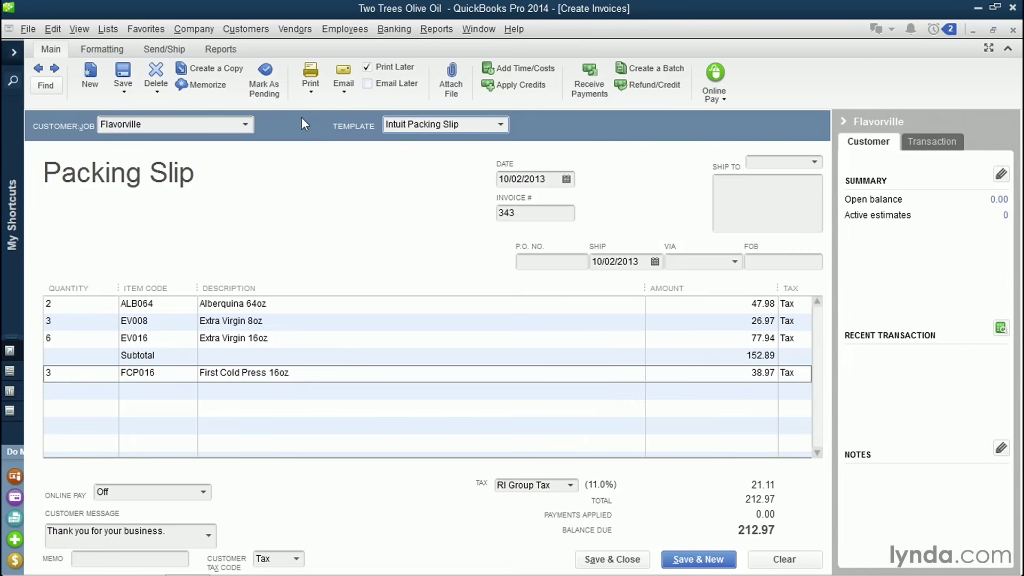
click(304, 92)
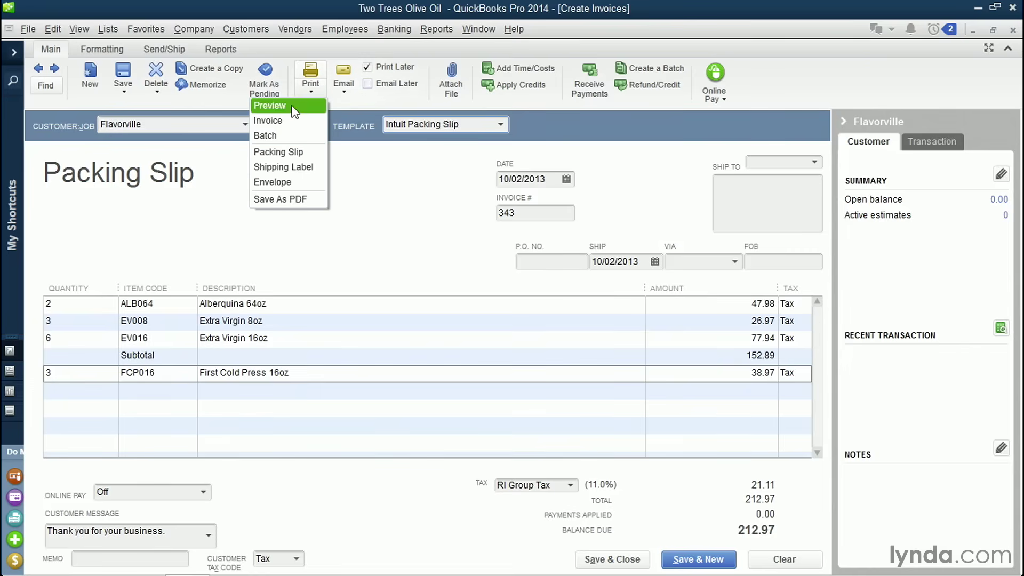
click(296, 108)
click(522, 266)
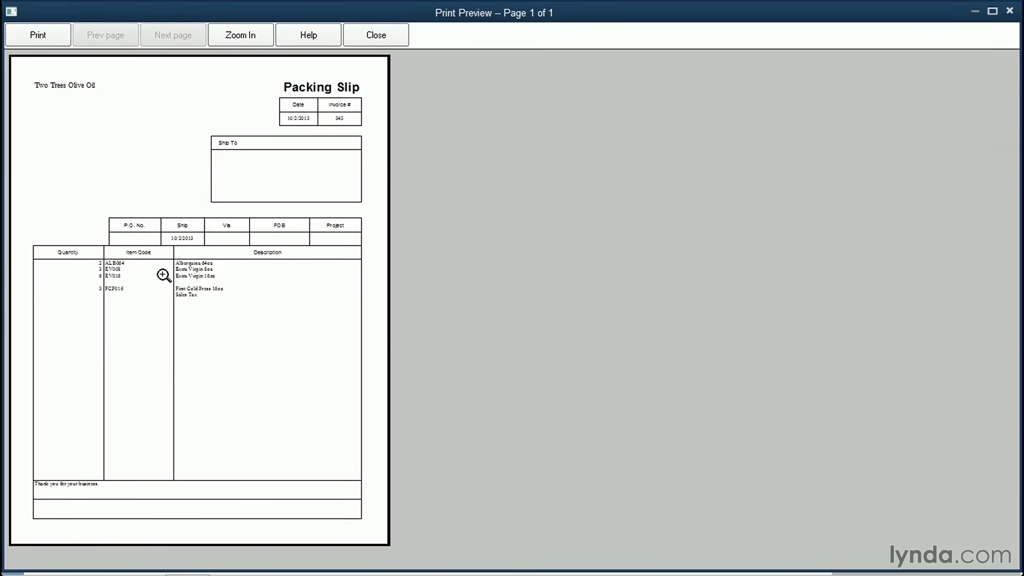
click(373, 36)
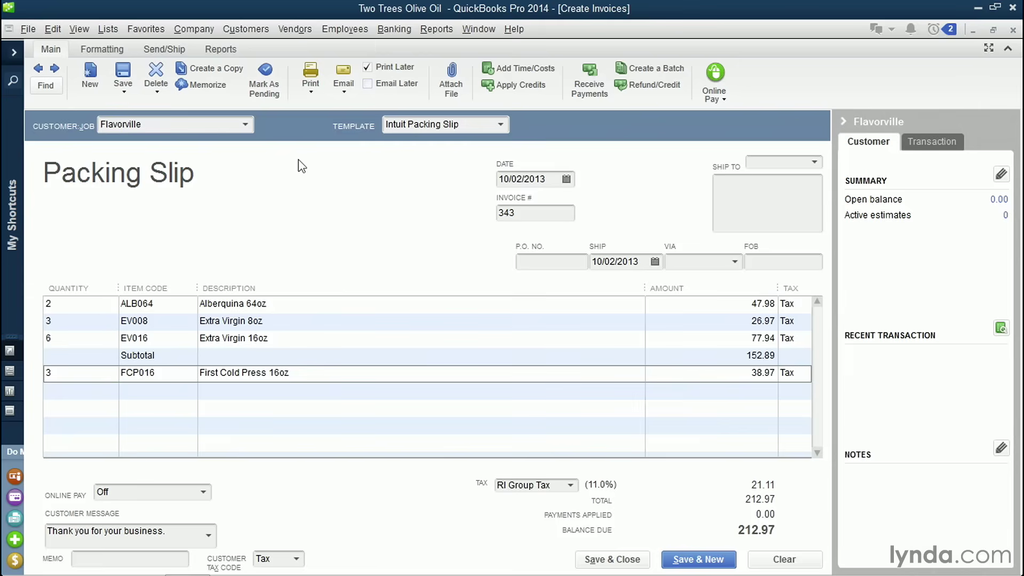
Save and close invoice 343, keeping Flavorville's new terms, rep and tax item as defaults
click(611, 560)
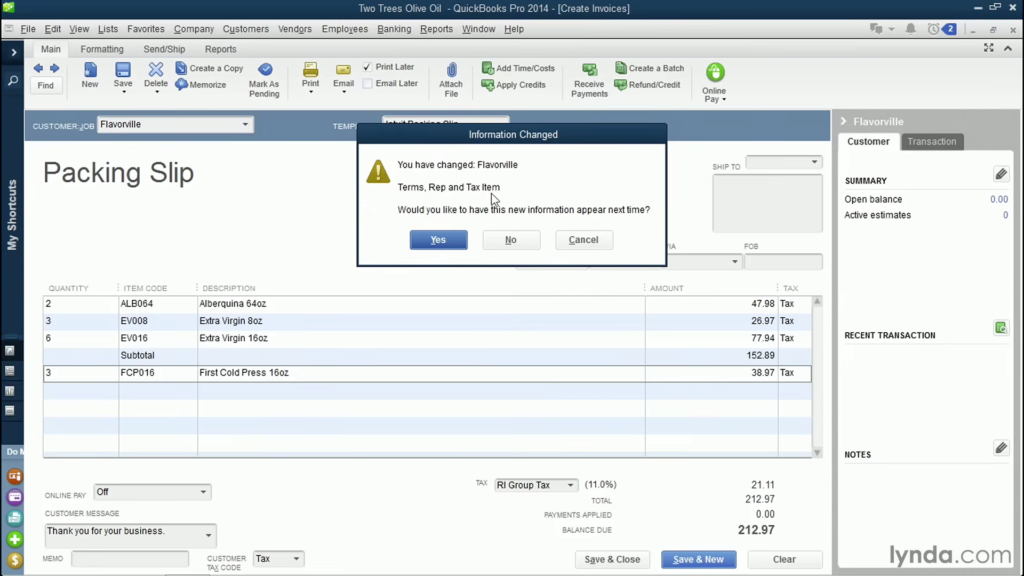
click(438, 240)
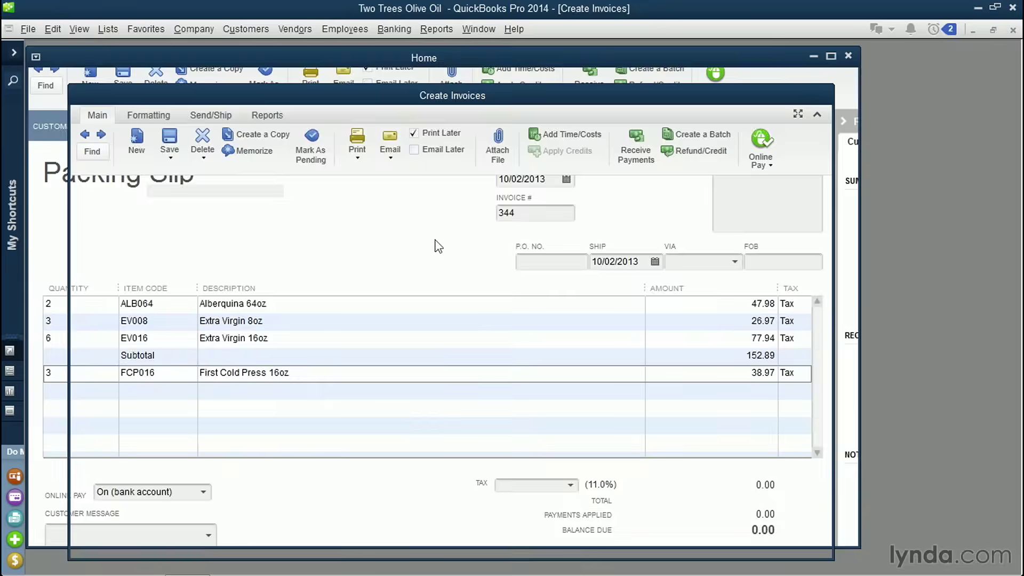